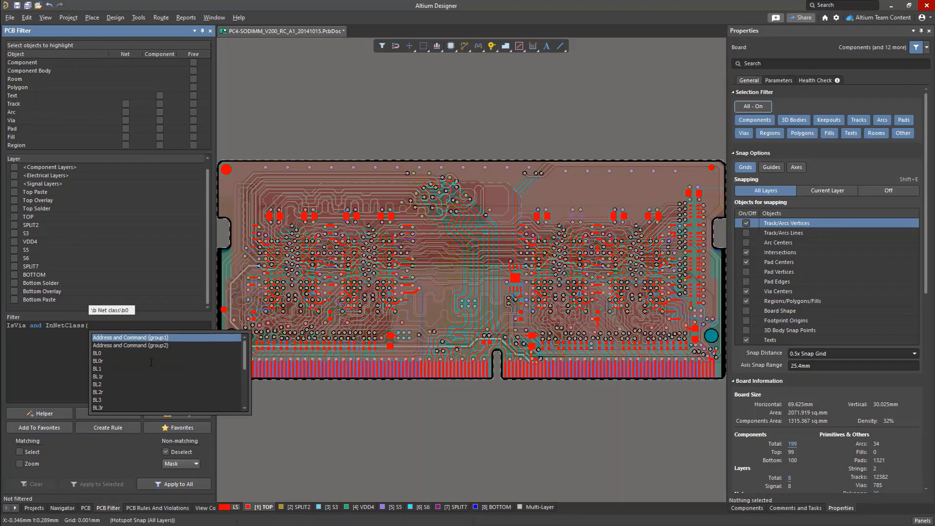
Step: Complete the PCB filter query as IsVia and InNetClass('DQ'), apply it, and inspect the matching vias across the board
text(d)
key(Return)
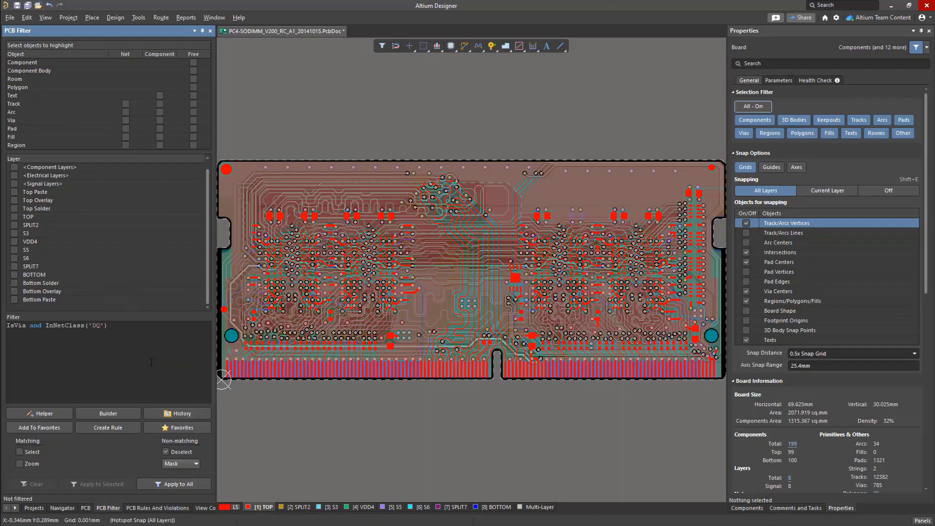
key(Return)
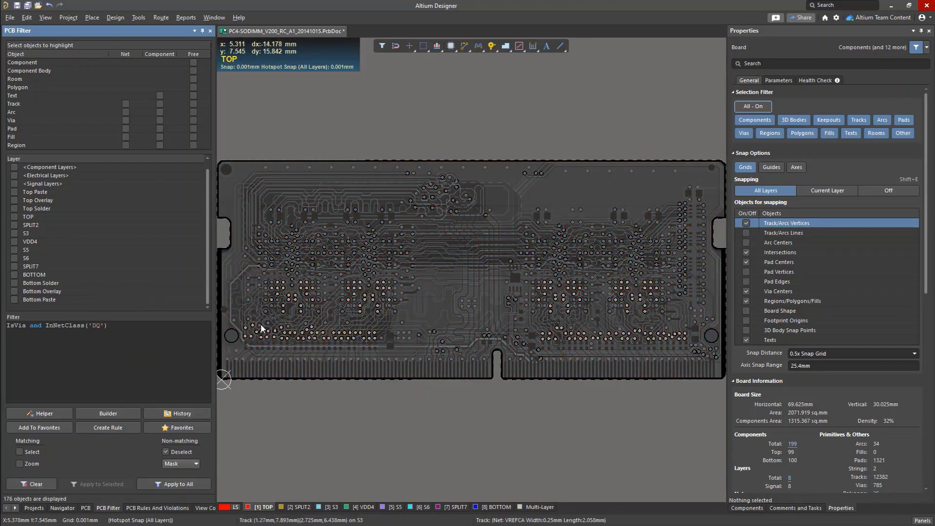
ctrl+scroll(261, 329, up, 5)
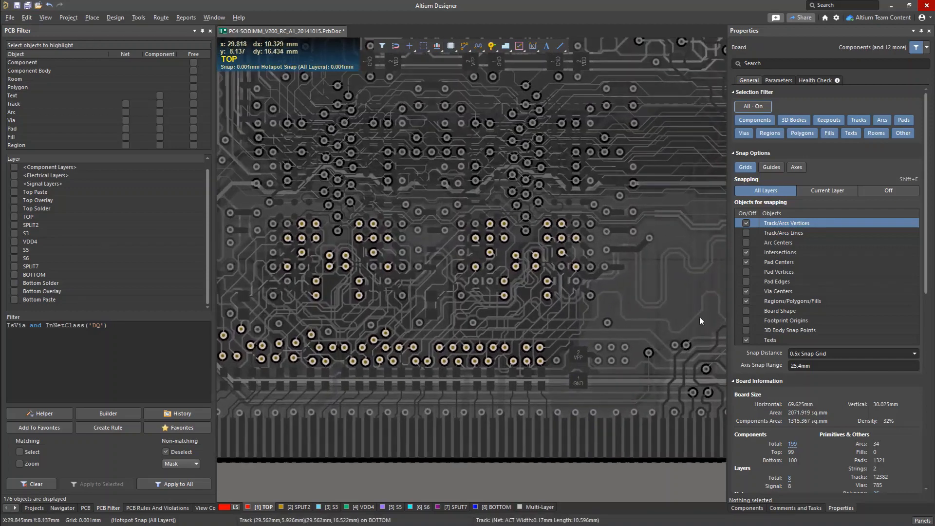
right_drag(427, 280, 247, 319)
right_drag(532, 318, 334, 318)
ctrl+scroll(334, 319, down, 6)
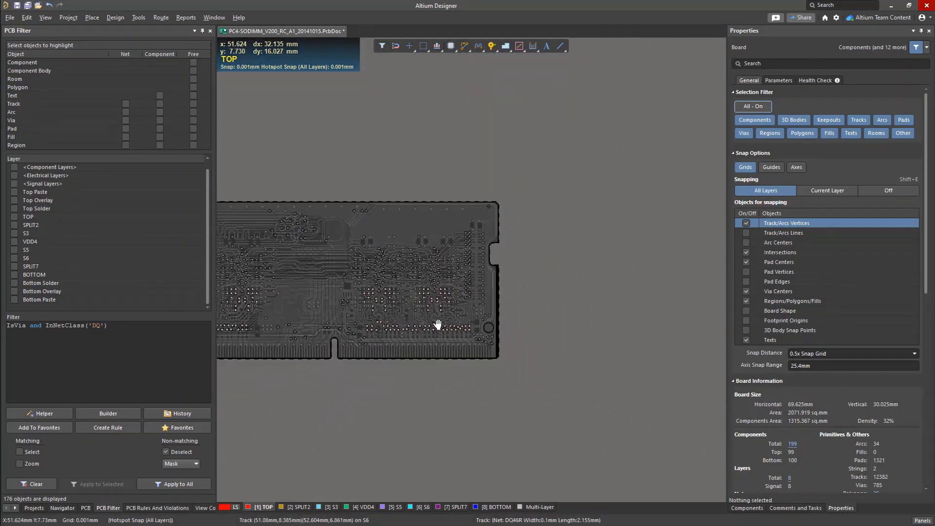
right_drag(439, 324, 578, 327)
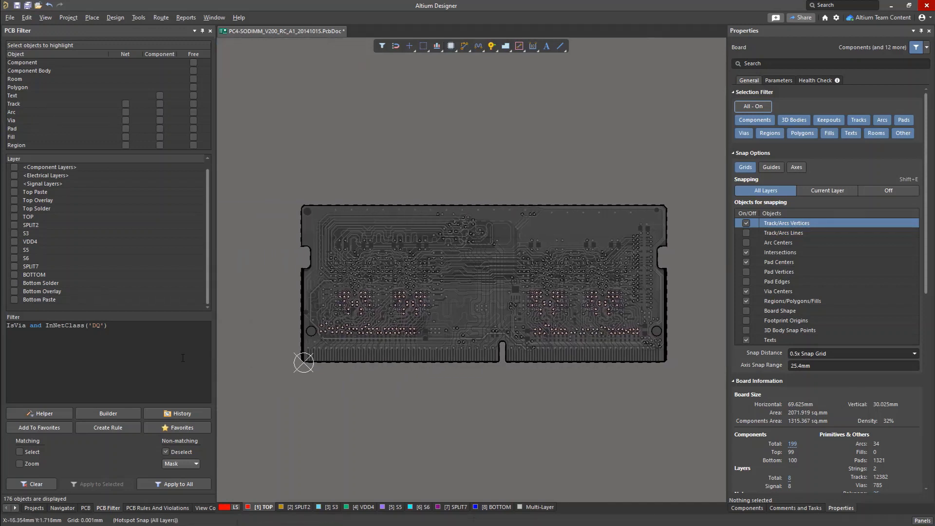
Step: Create a Clearance Constraint design rule from the DQ via filter query and check its first-object query
click(125, 435)
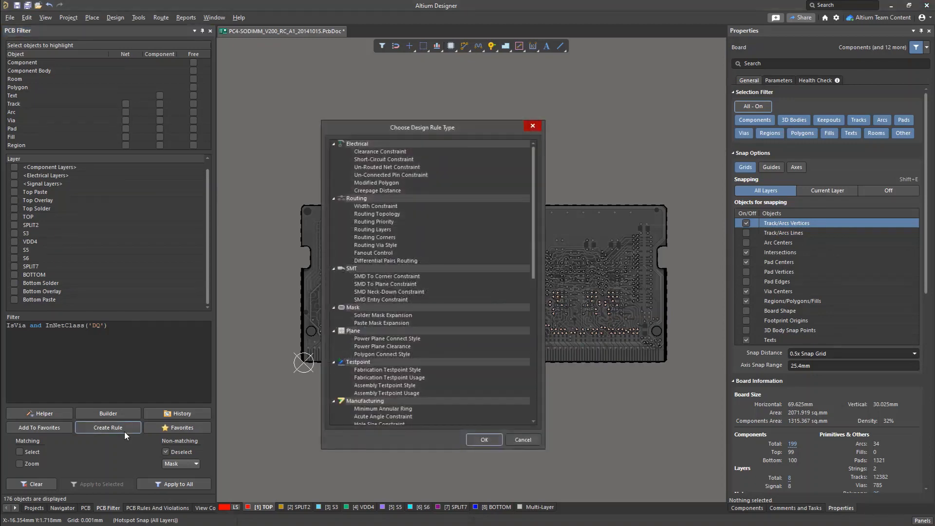
double_click(369, 153)
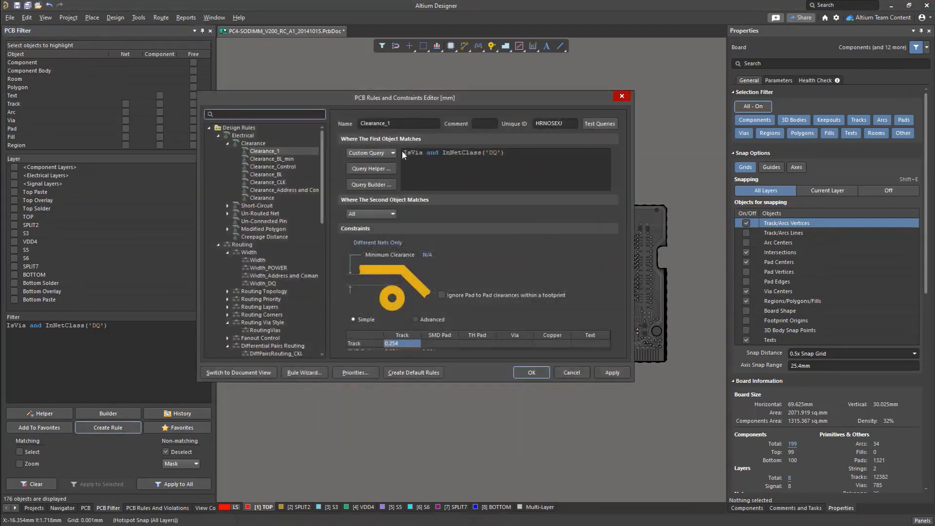
drag(402, 153, 506, 153)
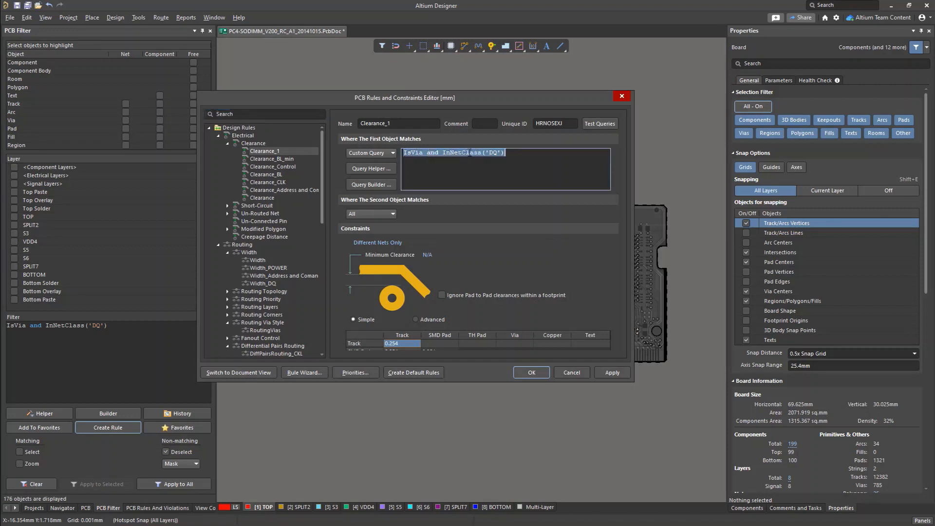
click(556, 165)
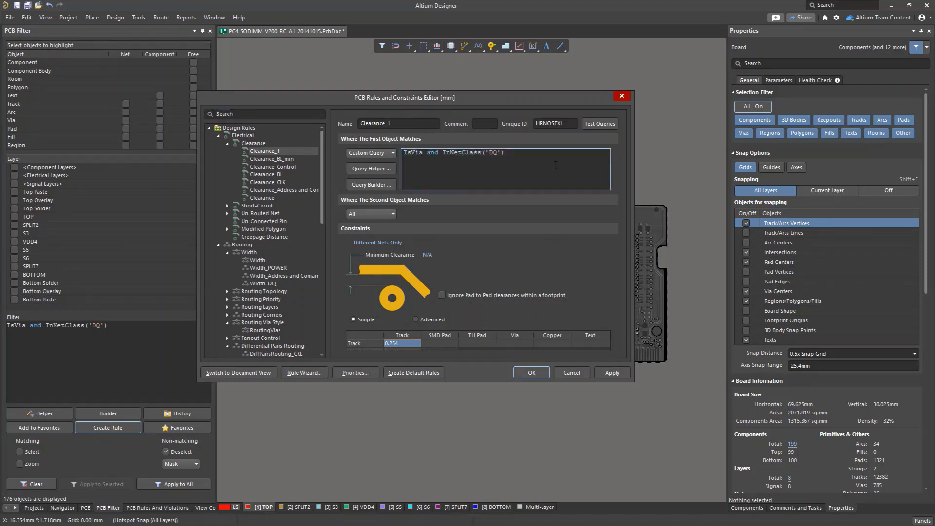
Step: Switch the rule's second object match to a custom query and begin it with OnMid and (InNet('GND')
click(384, 215)
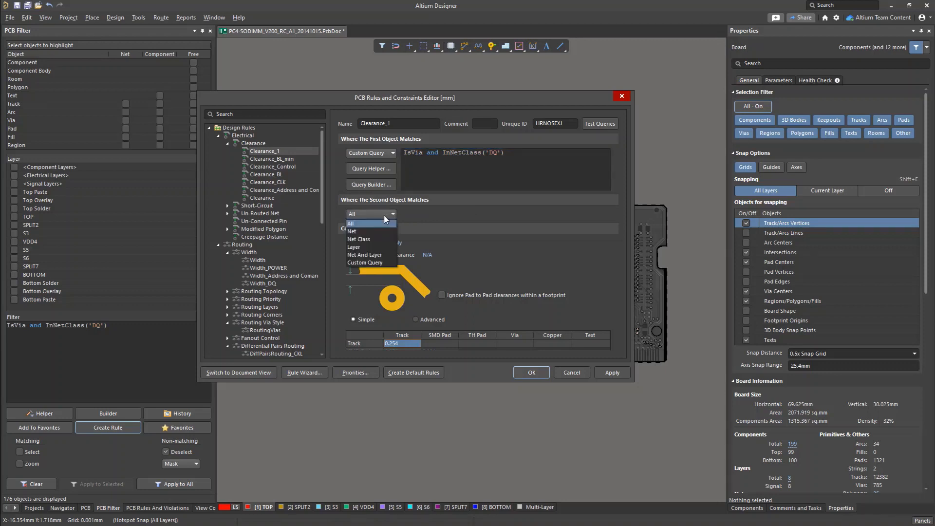
click(378, 263)
text(OnMid )
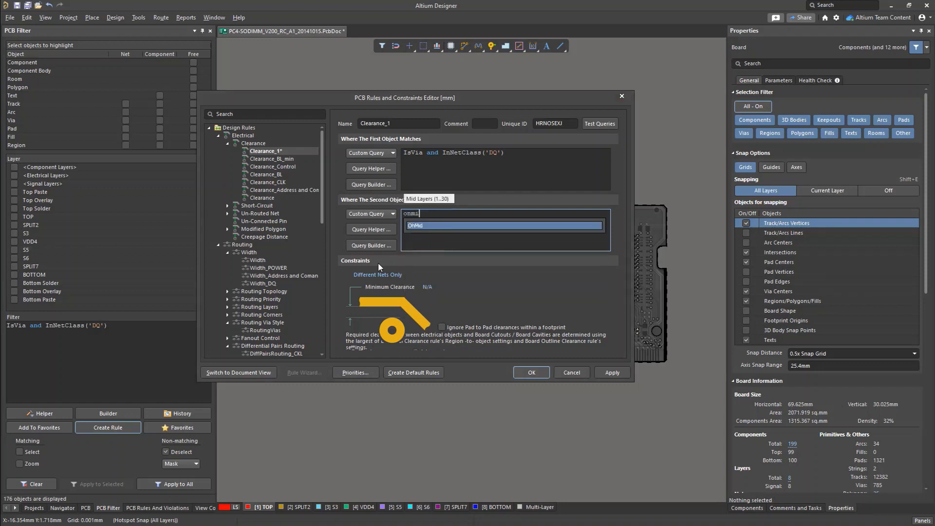
text(and (inn)
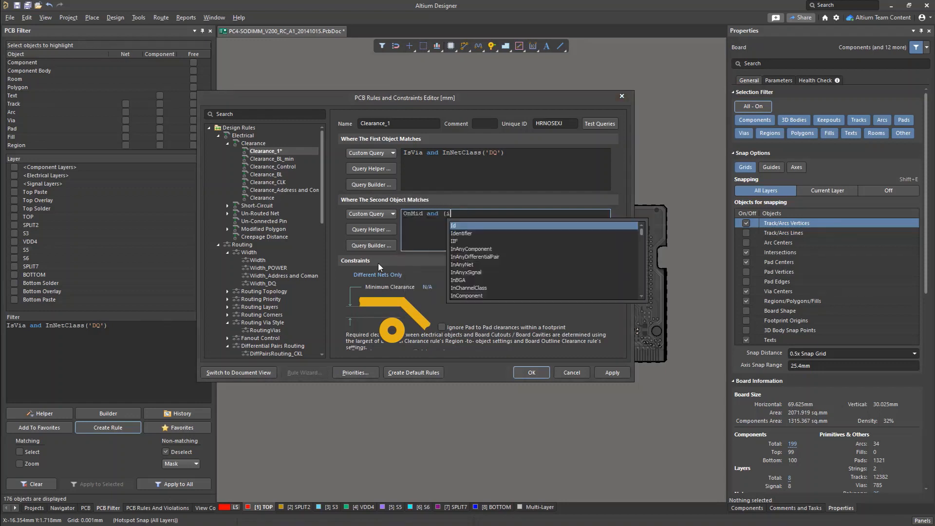
key(Down)
key(Down)
key(Return)
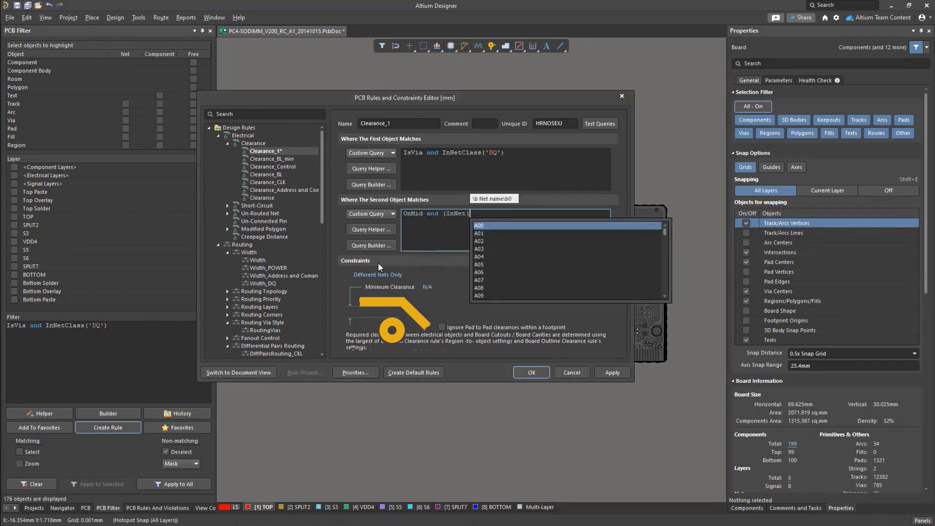
text(gn)
key(Return)
Step: Finish the second-object query with or InNet('VDD')), set the minimum clearance to 0.2 mm, and save the rule
text(or inn)
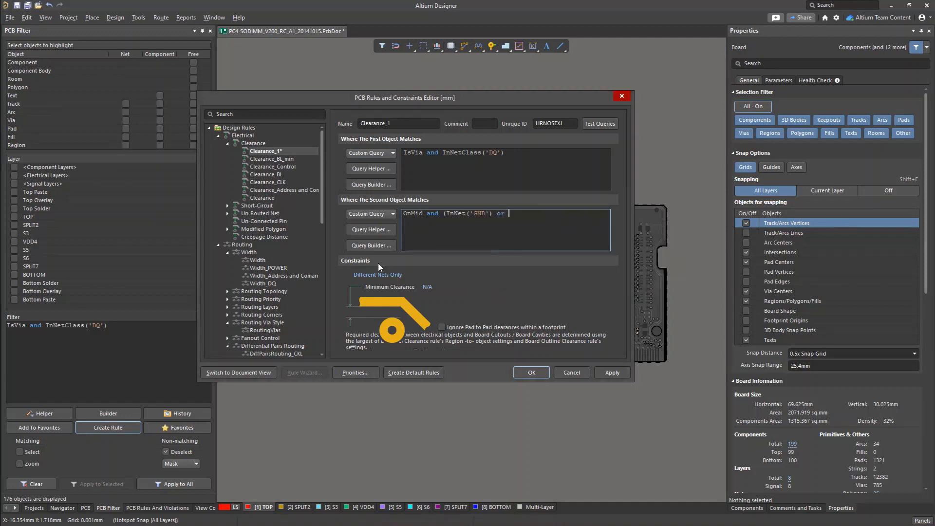
key(Down)
key(Down)
key(Return)
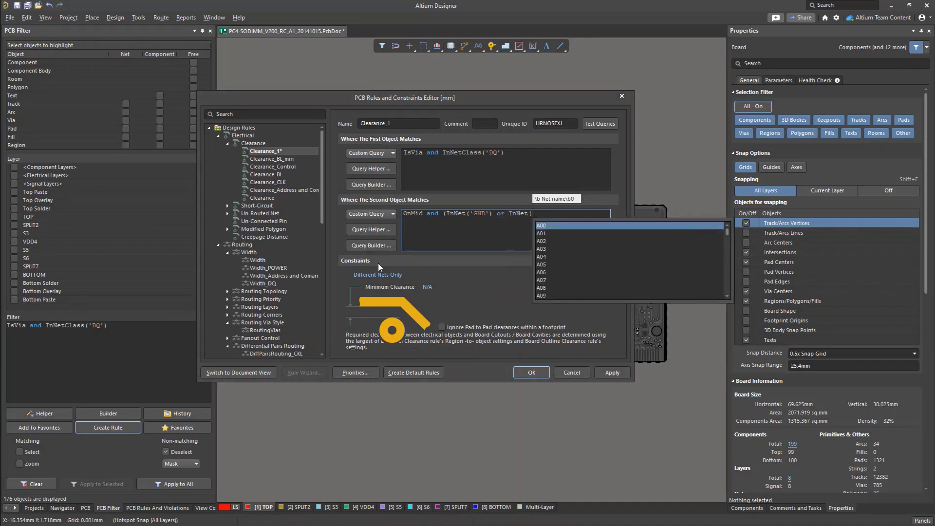
text(v)
key(Return)
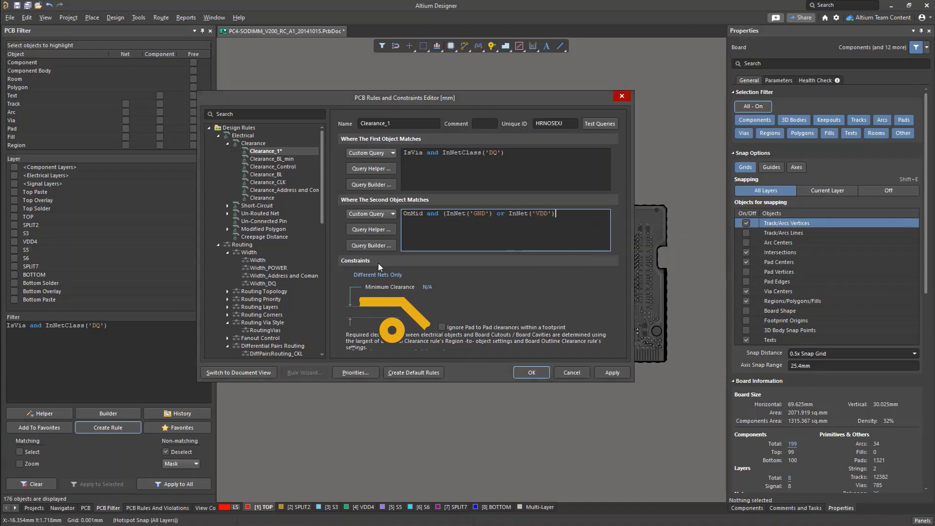
text())
click(427, 287)
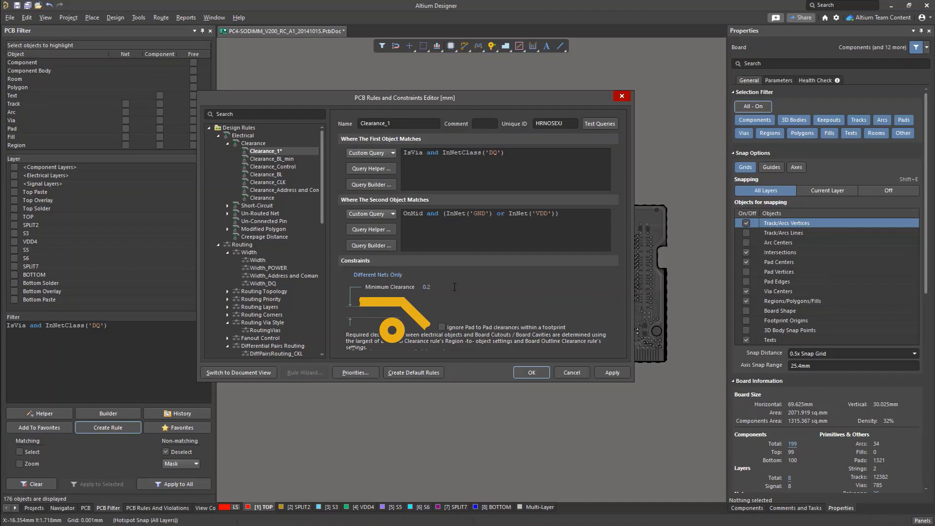
click(528, 373)
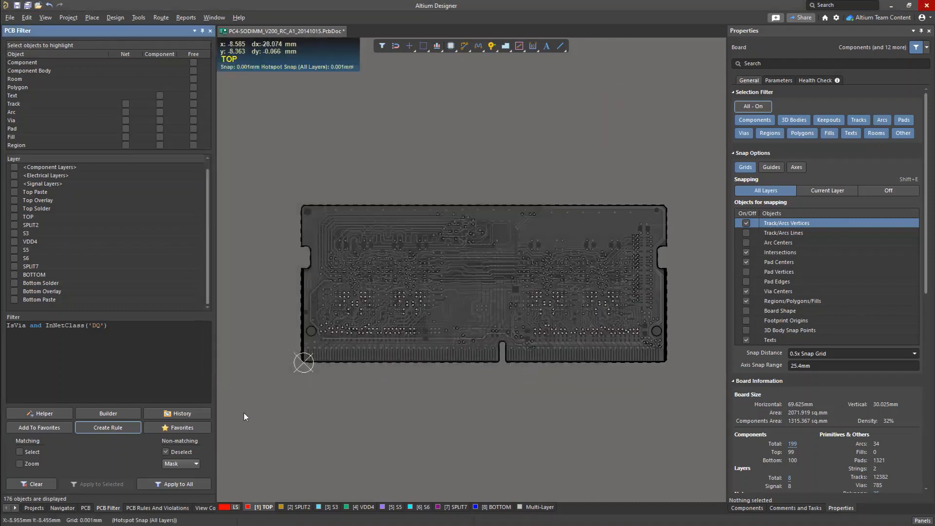
Step: Run the design rule check for the Clearance Constraint class and inspect the violations around the DQ vias
click(134, 508)
right_click(65, 130)
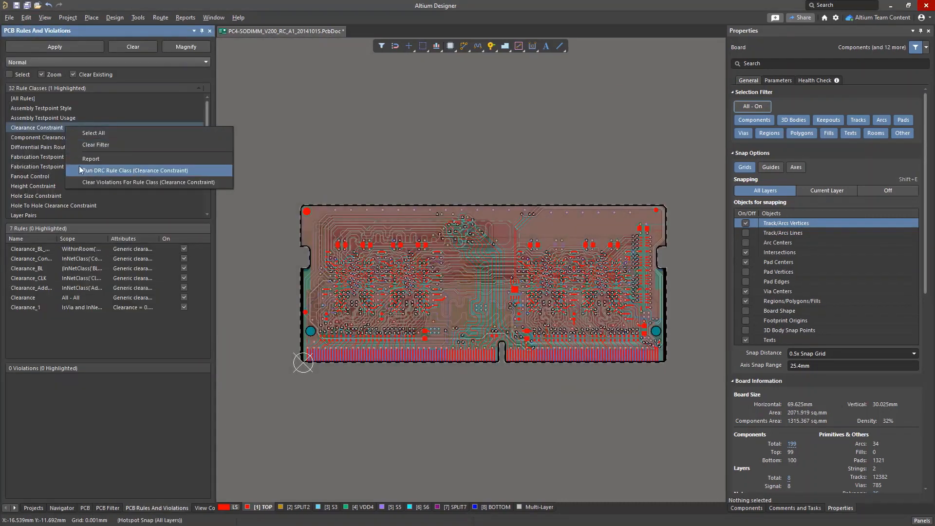
click(79, 167)
ctrl+scroll(319, 325, up, 4)
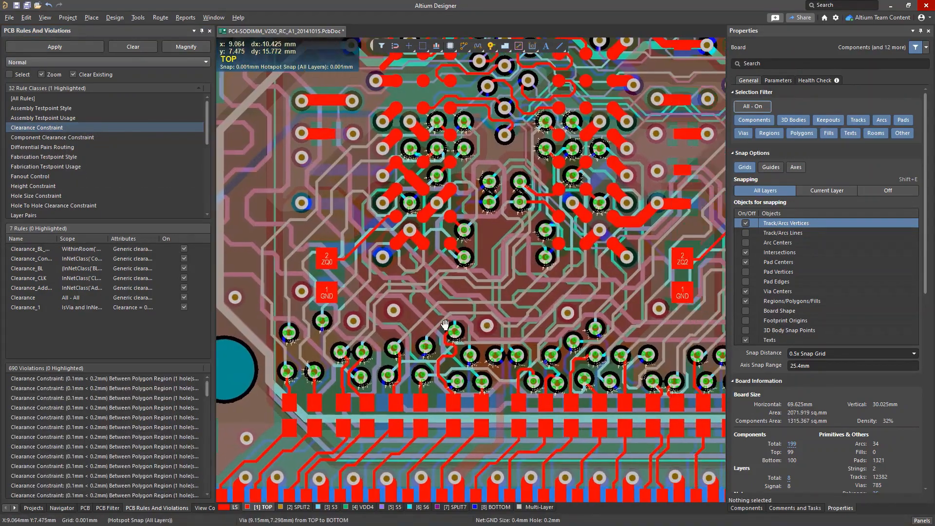
right_drag(451, 323, 347, 323)
ctrl+scroll(531, 373, up, 8)
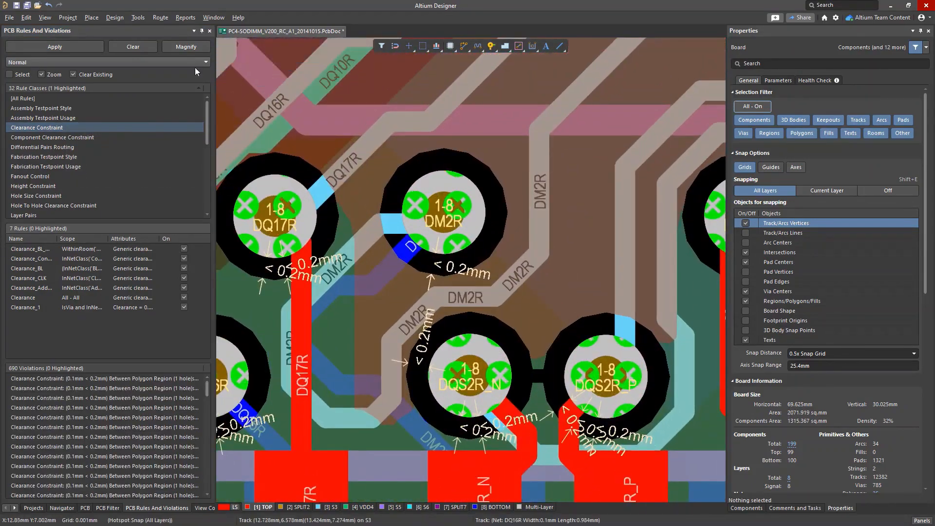
Step: Repour the violating polygons so their copper follows the new via clearance rule
click(139, 18)
mouse_move(161, 95)
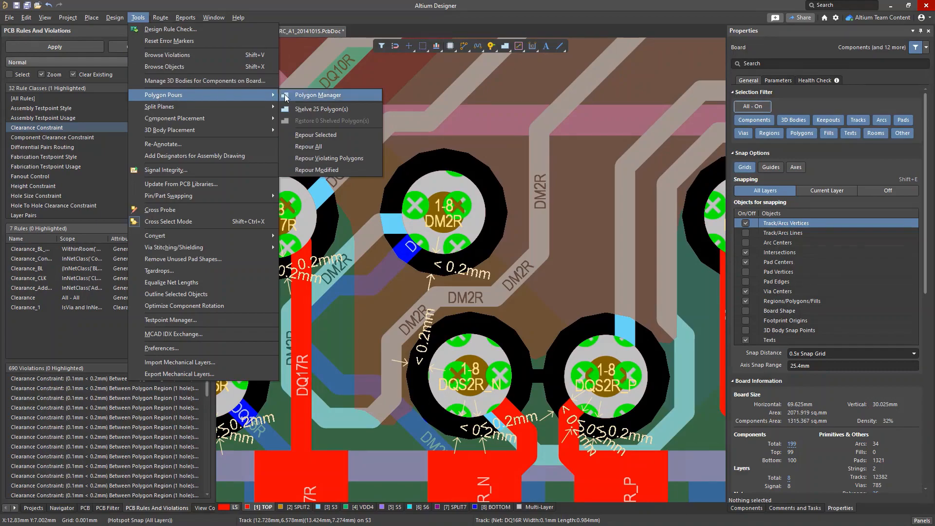
click(312, 158)
ctrl+scroll(323, 218, down, 6)
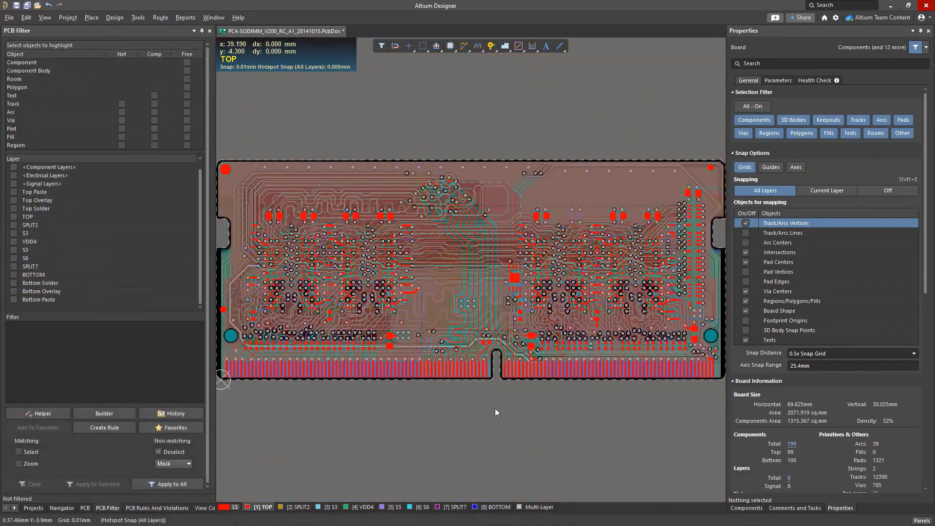
Step: Add a Board Outline Clearance rule for all objects with a 0.4 mm minimum clearance and save it
click(115, 17)
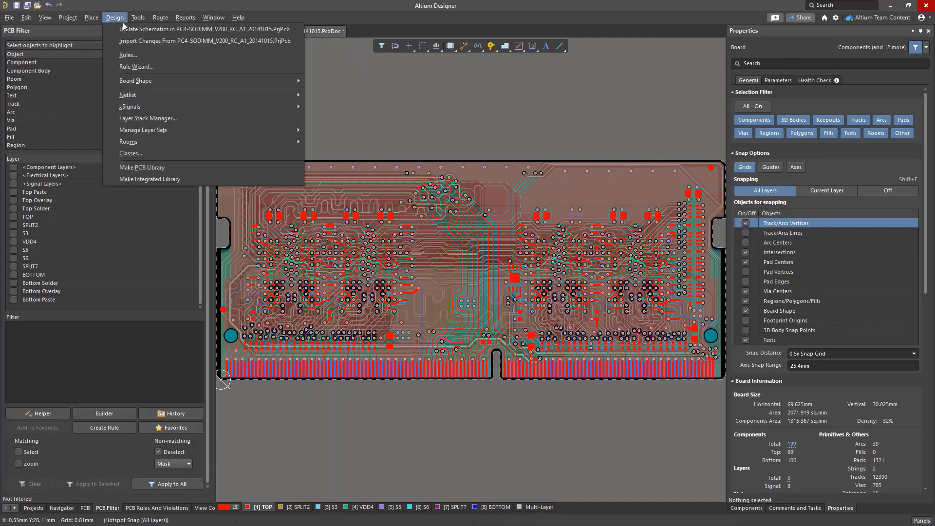
click(125, 55)
right_click(282, 322)
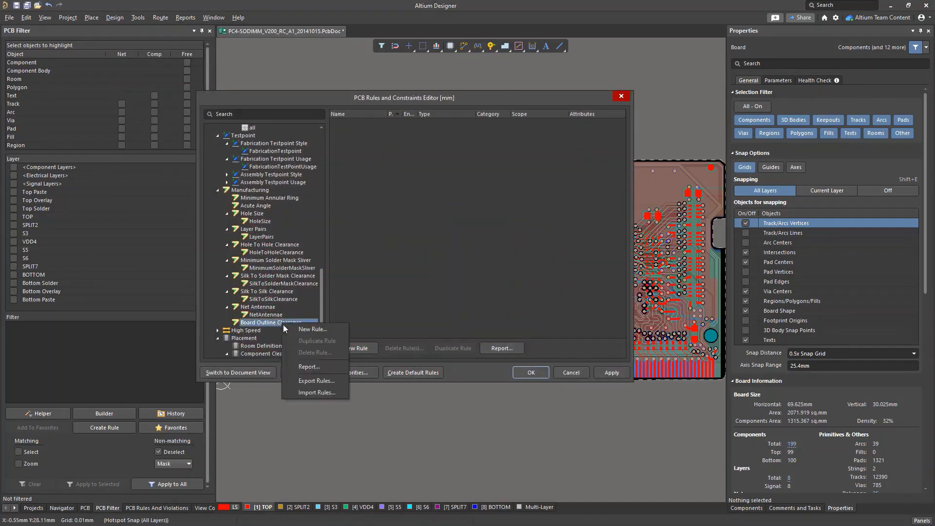
click(295, 328)
click(247, 329)
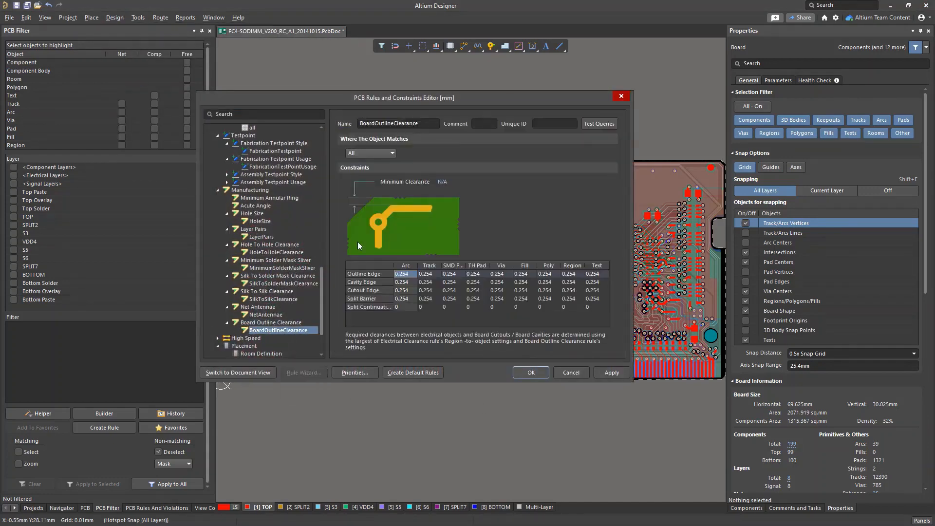
click(460, 183)
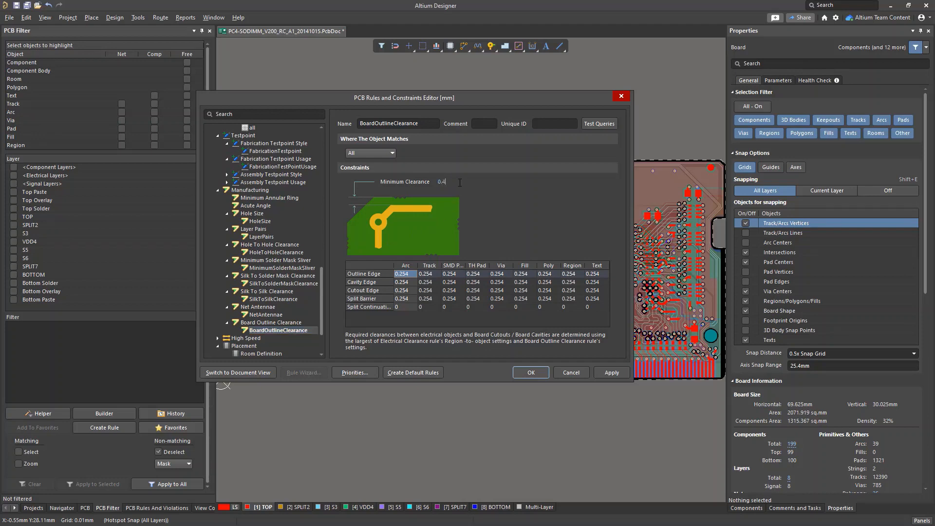
text(0.4)
key(Return)
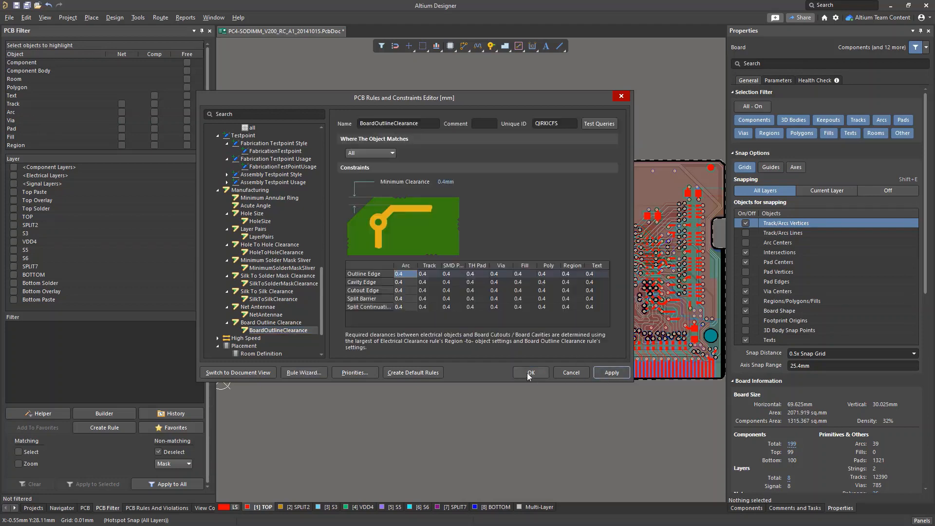
click(531, 373)
Step: Check the Board Outline Clearance rule class for violations and repour all polygons
click(157, 508)
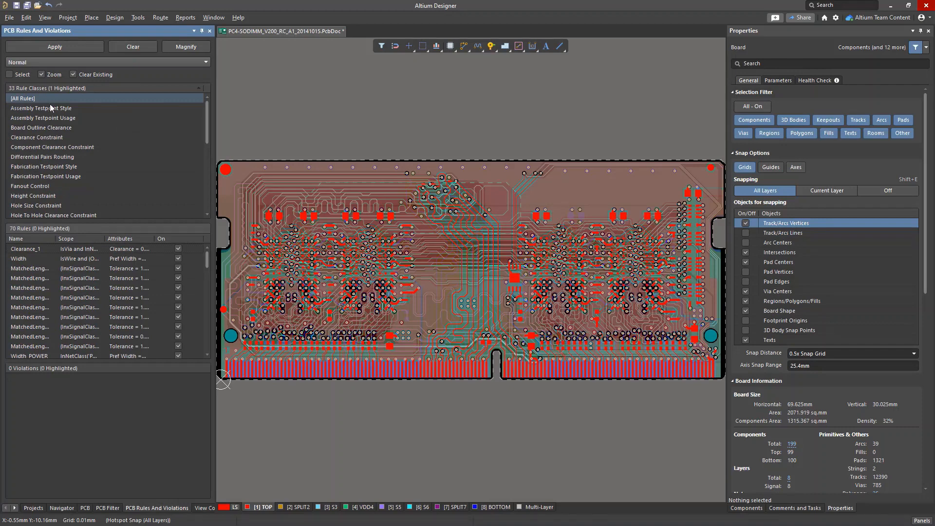
click(50, 127)
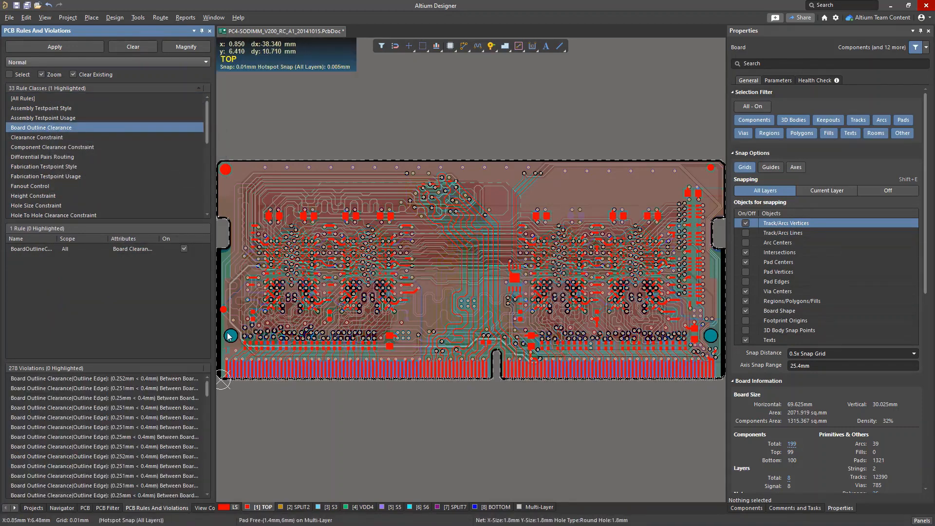
click(138, 17)
mouse_move(180, 101)
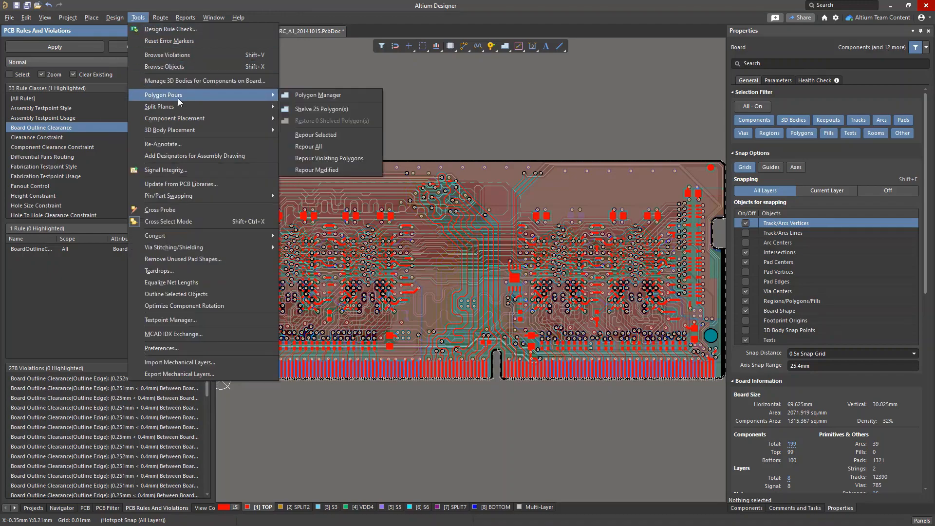
click(314, 146)
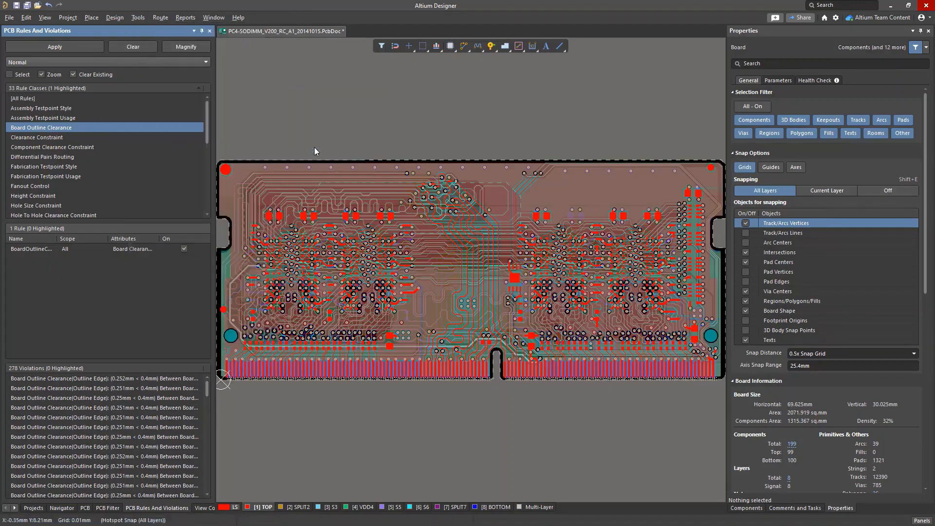
Step: Inspect the board outline clearance violations along the edge connector pads
ctrl+scroll(226, 383, up, 4)
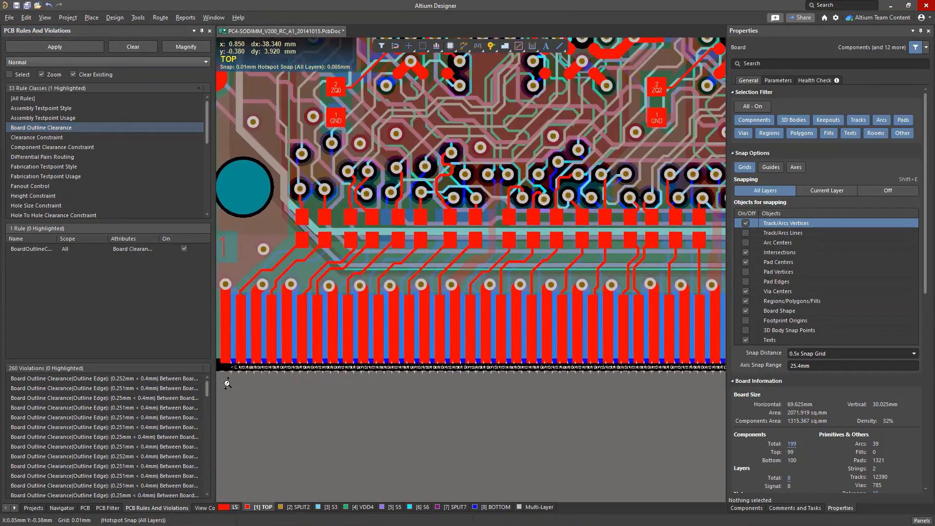
ctrl+scroll(253, 380, up, 2)
ctrl+scroll(340, 360, up, 4)
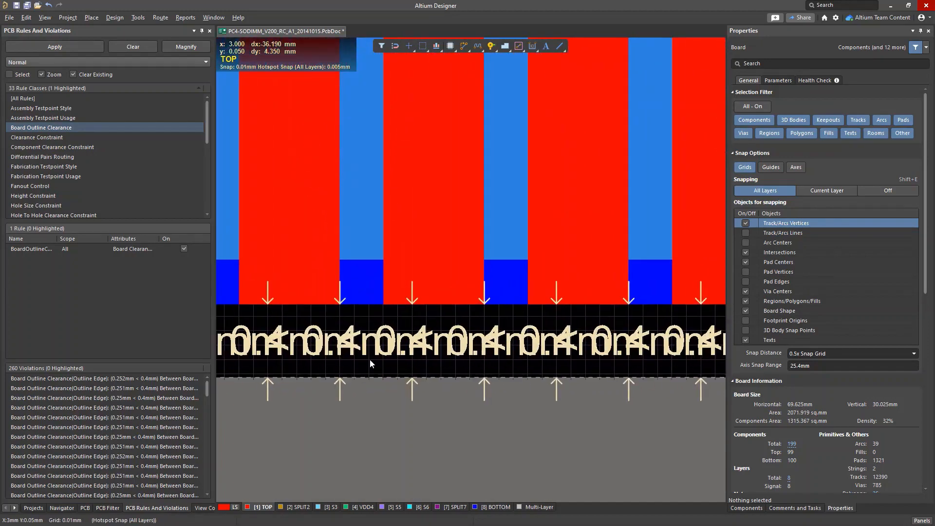
shift+scroll(370, 358, right, 6)
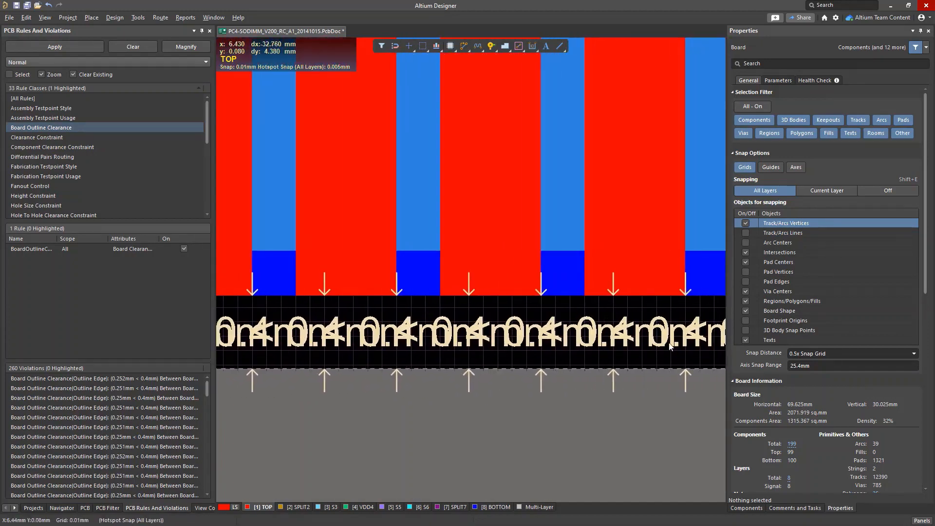
Step: Select all pads of edge connector X1 with Find Similar Objects, matching on the same component
ctrl+scroll(669, 343, down, 5)
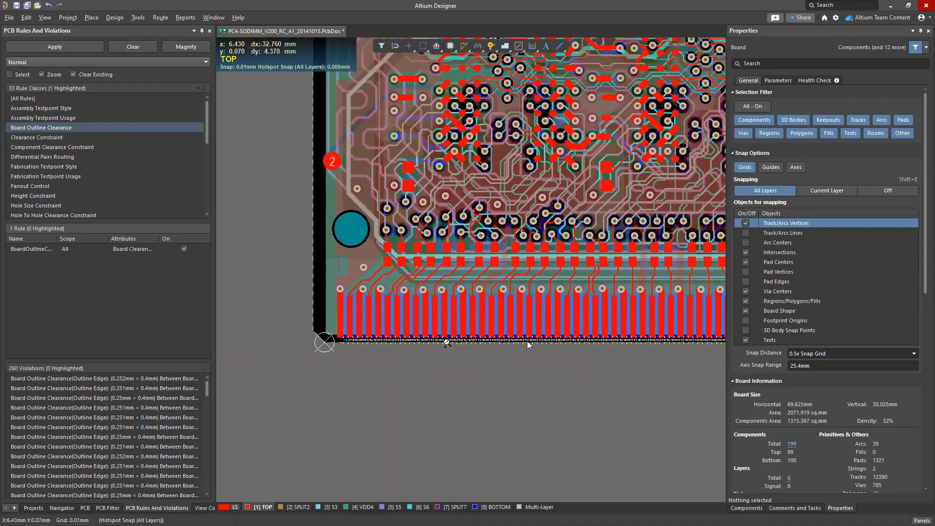
right_drag(602, 345, 155, 340)
right_drag(641, 351, 507, 378)
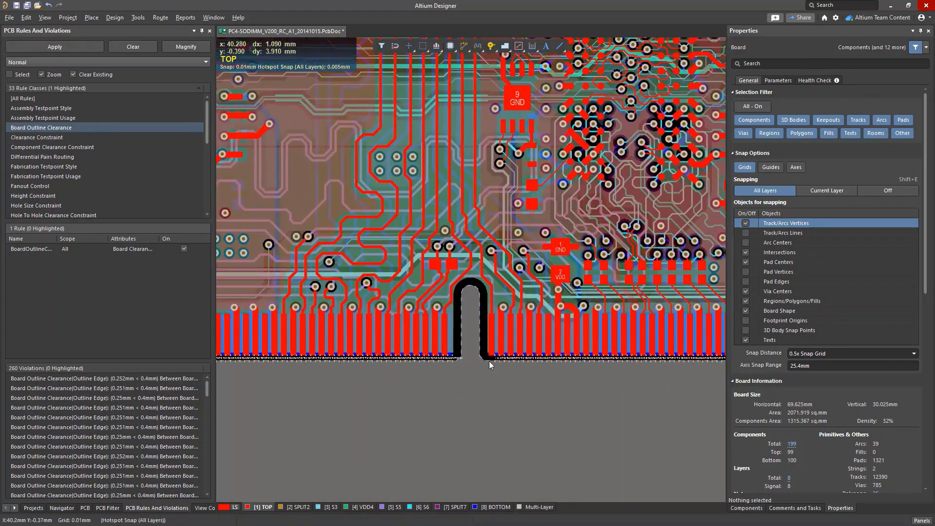
ctrl+scroll(423, 345, up, 4)
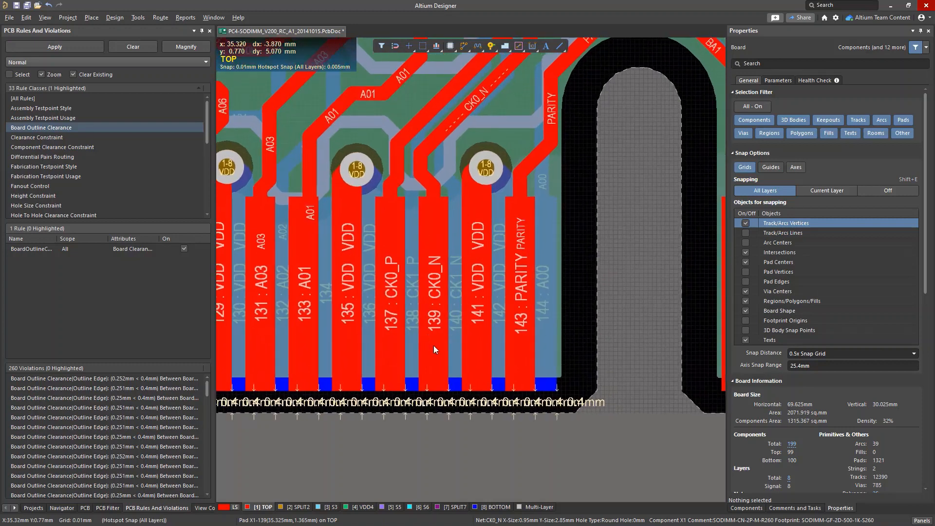
right_click(434, 346)
click(460, 101)
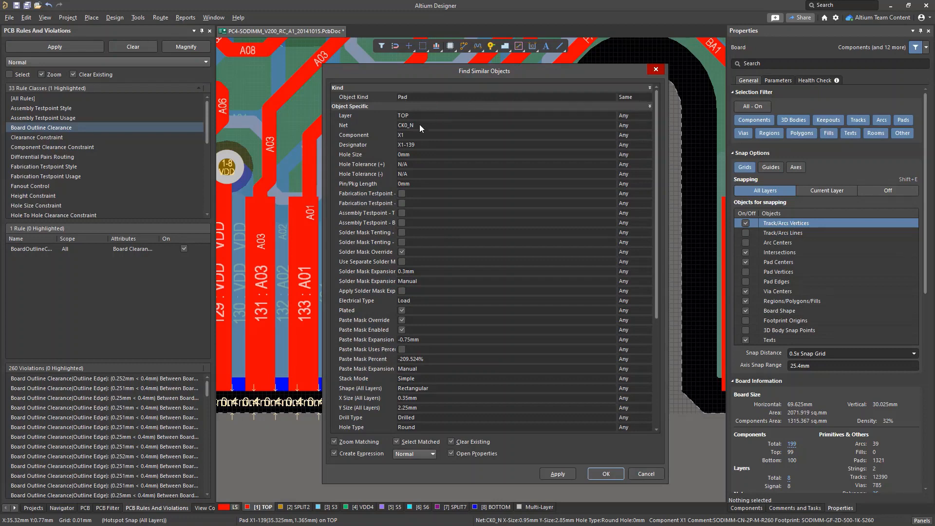
click(647, 136)
click(644, 151)
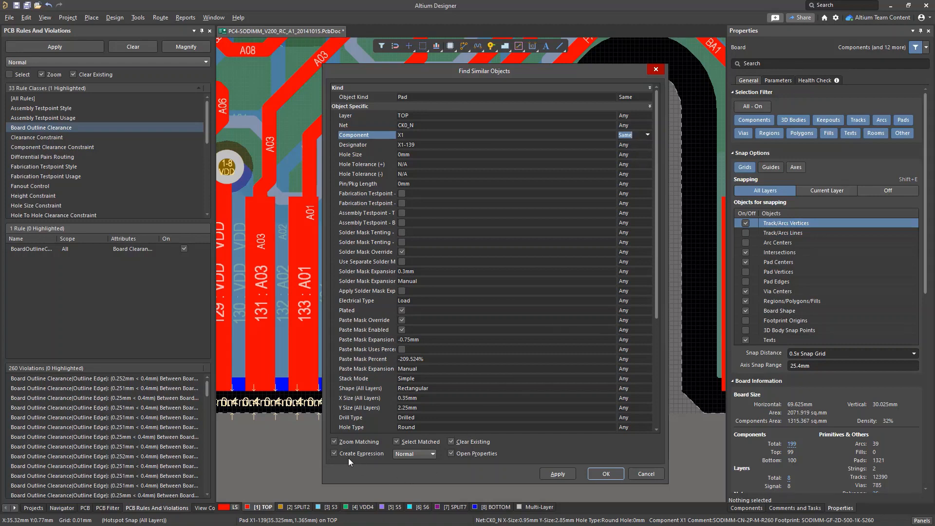
click(604, 474)
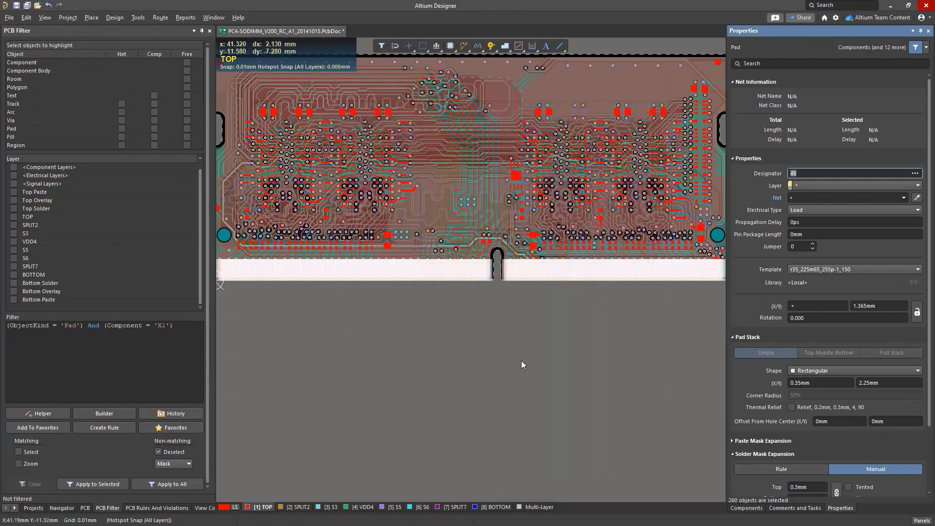
Step: Create a Board Outline Clearance rule from the filter query (ObjectKind = 'Pad') And (Component = 'X1')
ctrl+scroll(520, 363, down, 3)
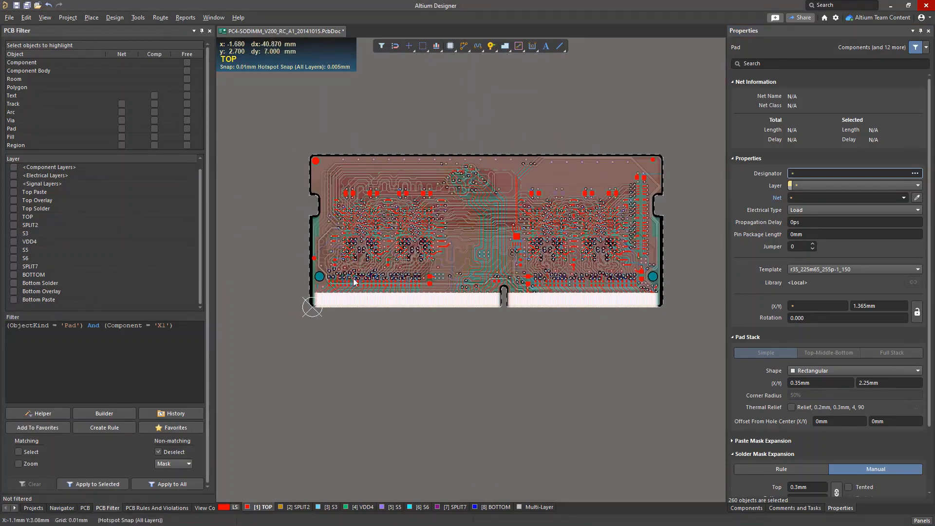
click(192, 330)
drag(193, 330, 2, 328)
click(39, 357)
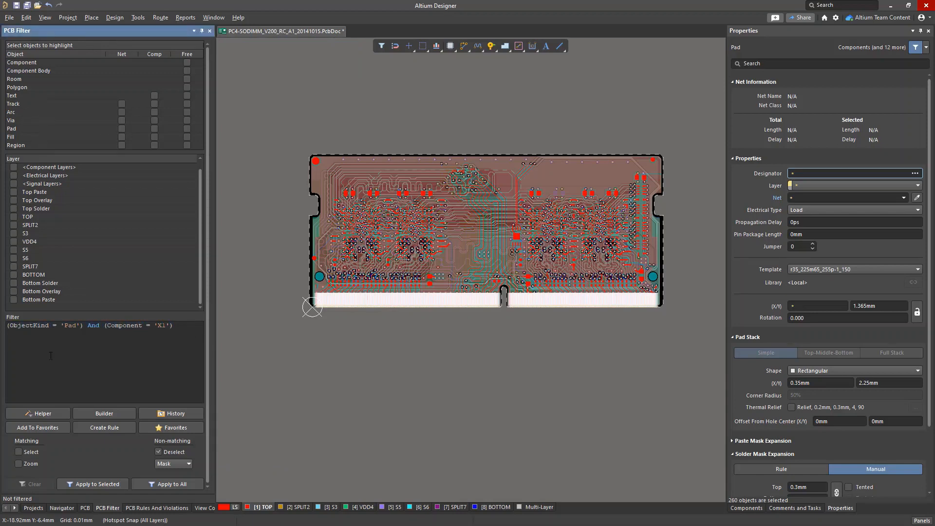
click(88, 428)
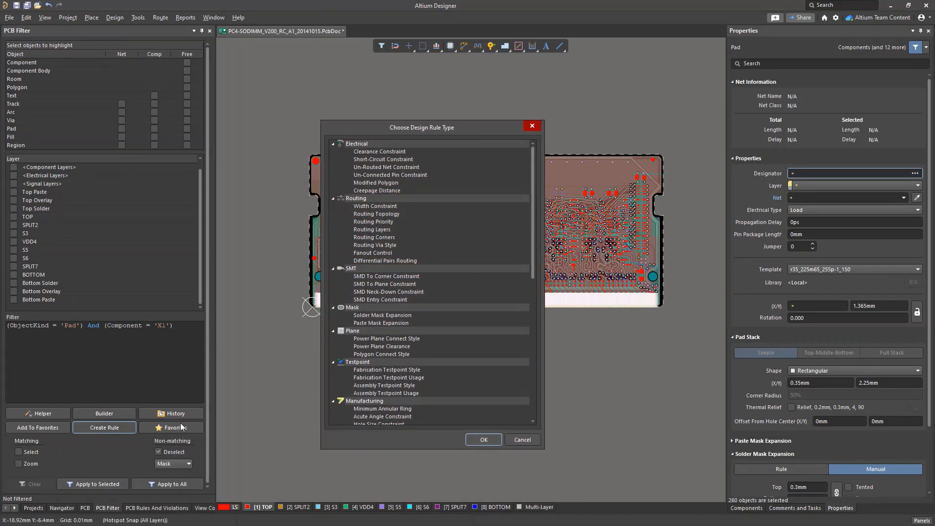
drag(532, 214, 541, 303)
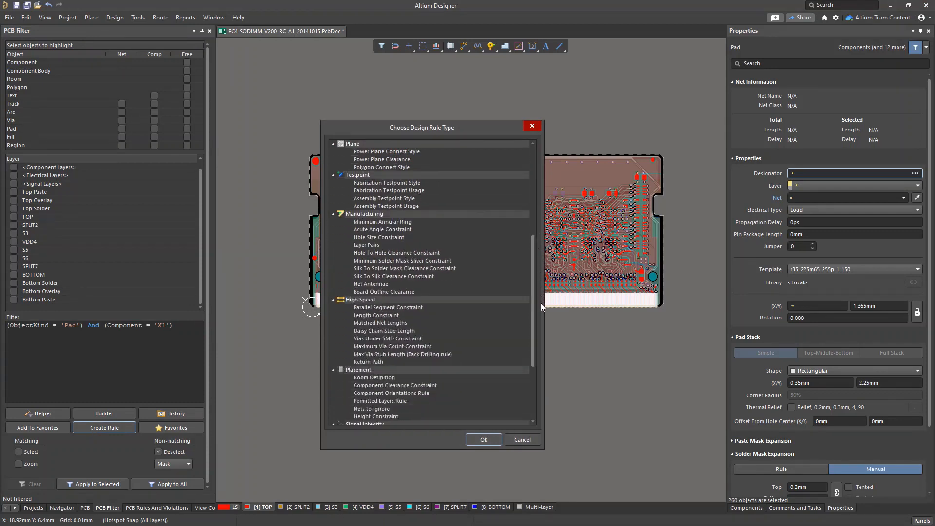
click(397, 292)
click(470, 440)
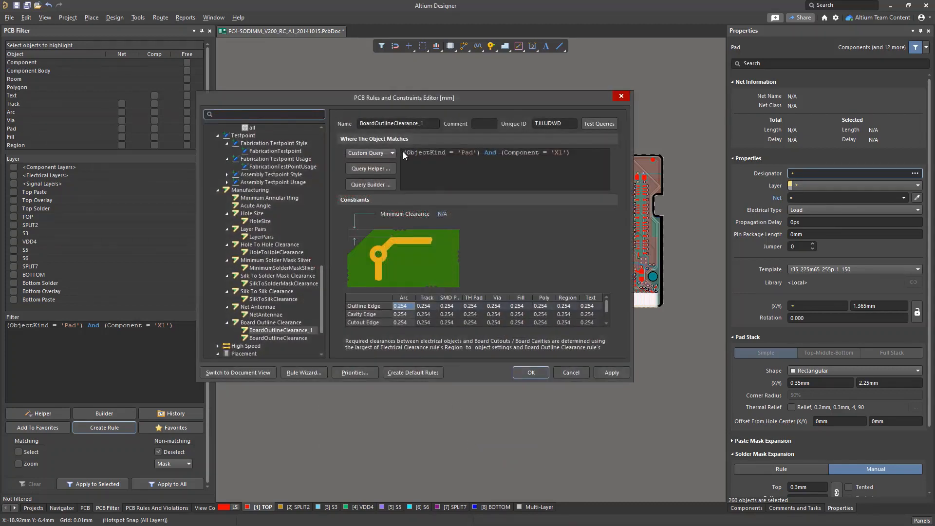
Step: Set the minimum clearance of the rule for the X1 pads and save the rule
drag(402, 151, 571, 152)
click(581, 169)
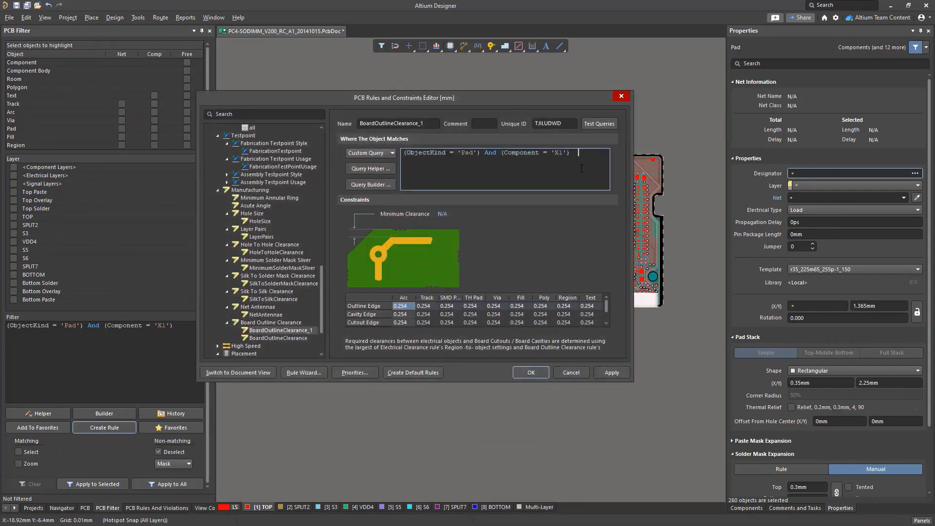
key(Tab)
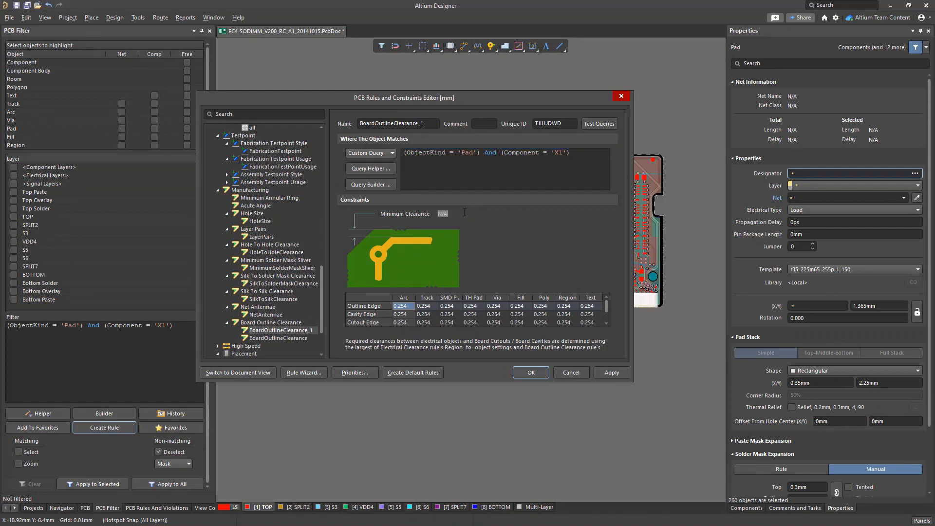
click(609, 373)
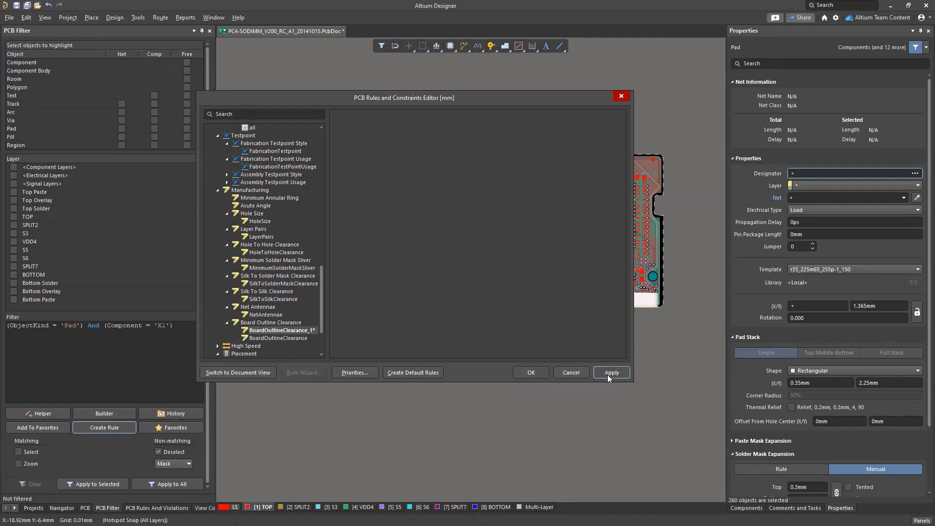
click(539, 375)
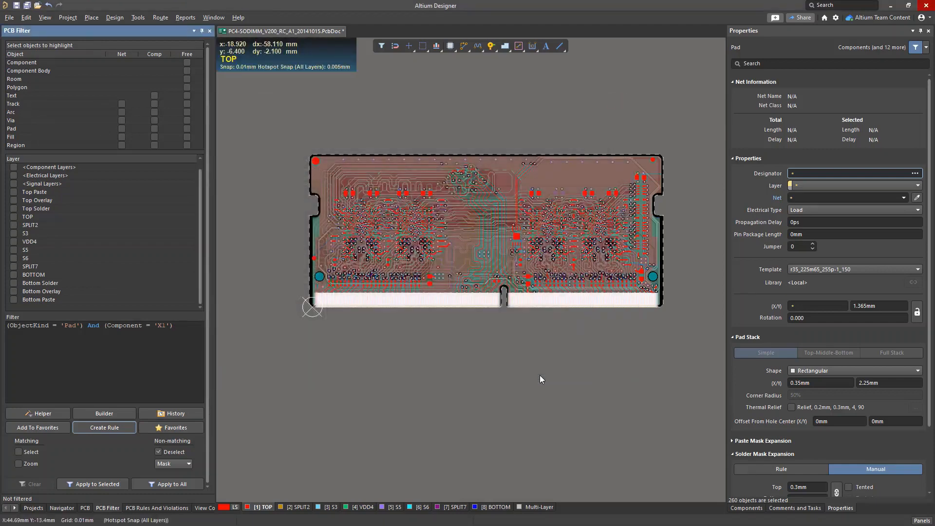
Step: Rerun the DRC for the Board Outline Clearance rule class and inspect the edge connector pads
click(133, 508)
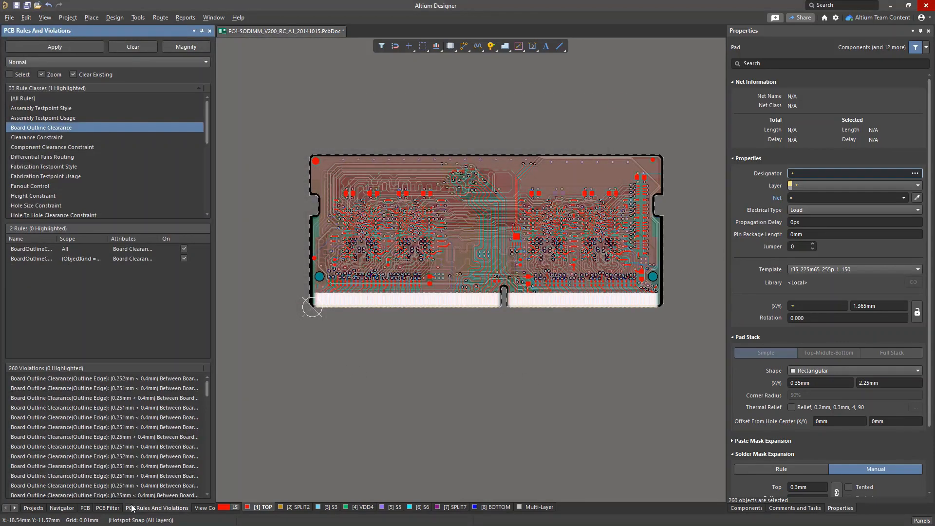
click(565, 431)
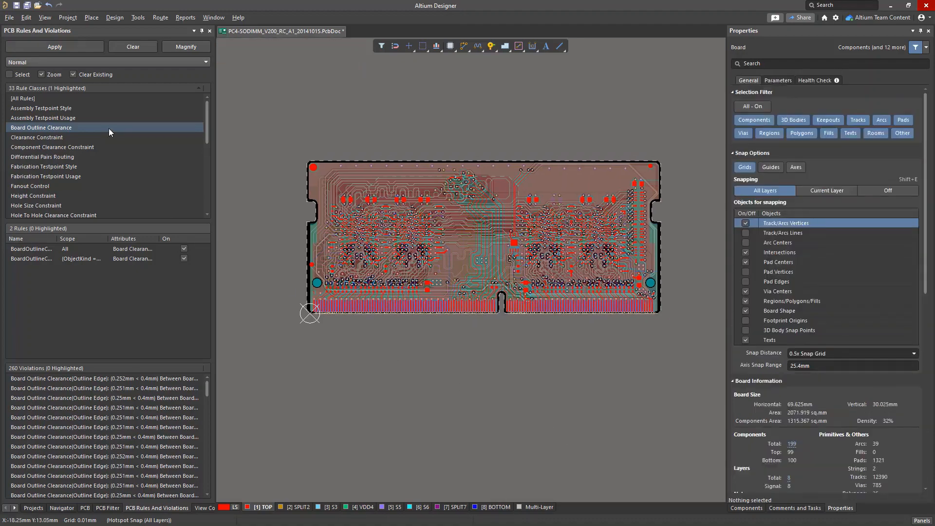
right_click(109, 127)
click(124, 171)
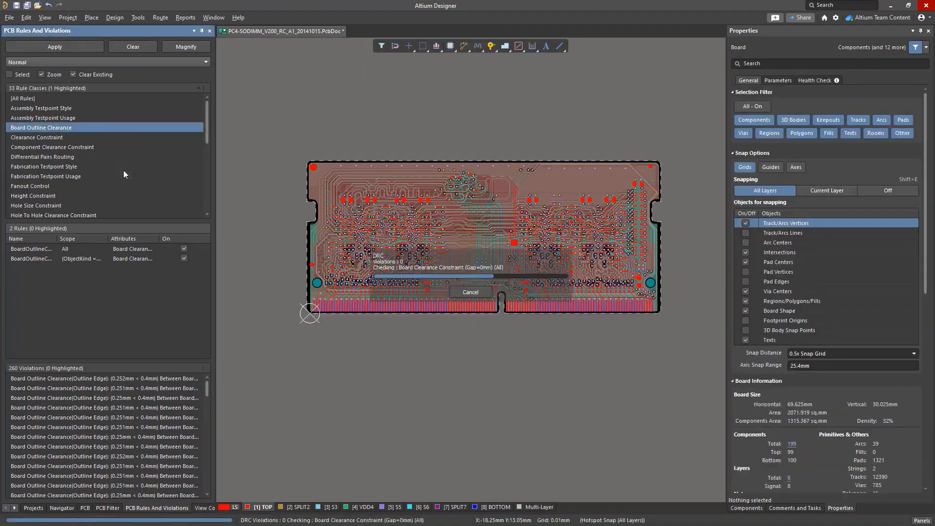
ctrl+scroll(322, 312, up, 6)
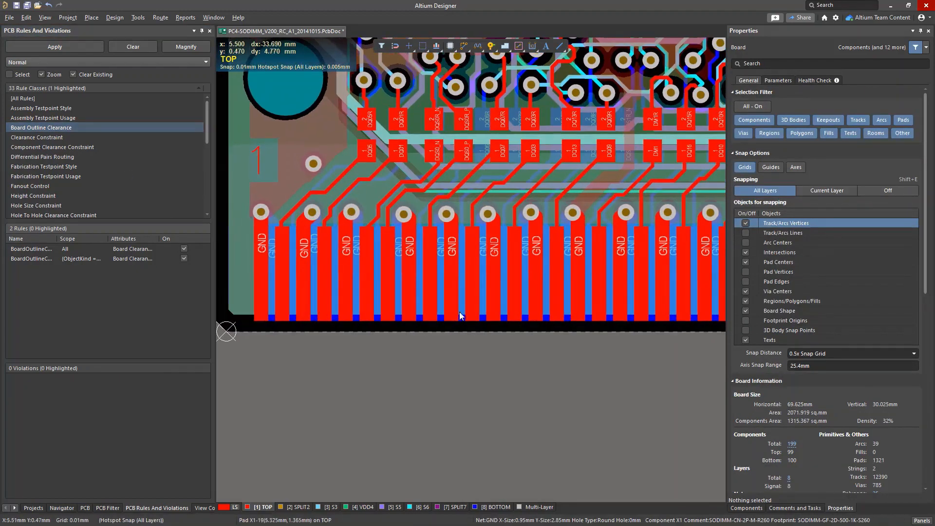
shift+scroll(460, 315, right, 10)
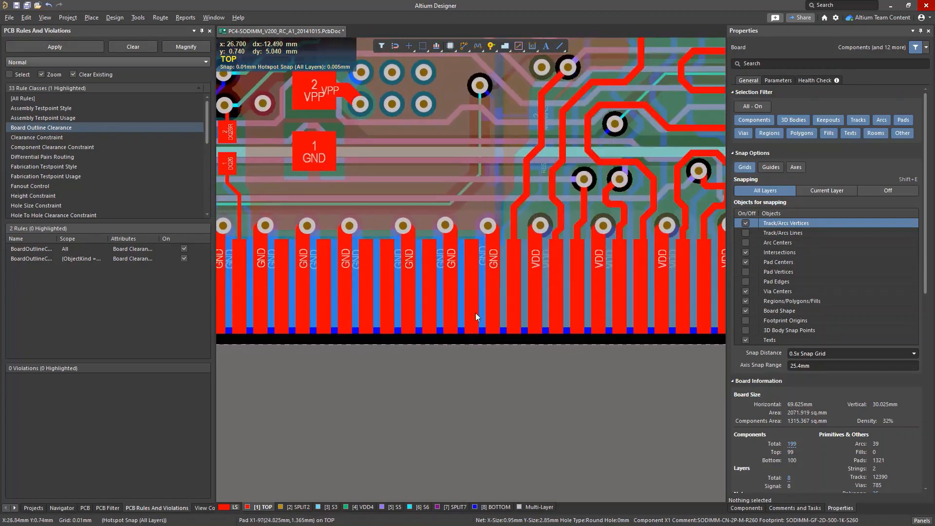
ctrl+scroll(475, 316, down, 6)
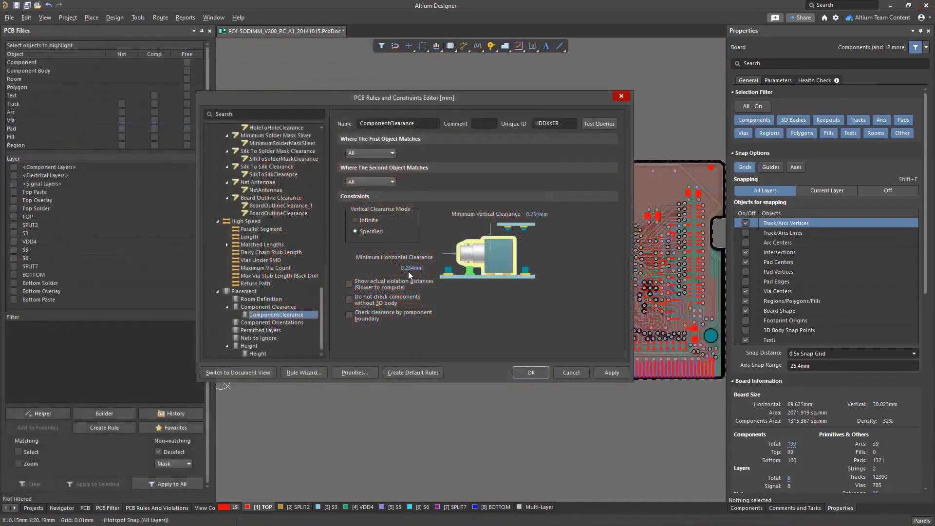
Step: Set the Component Clearance rule's minimum horizontal clearance to 0.5 mm and save it
click(410, 267)
text(.5)
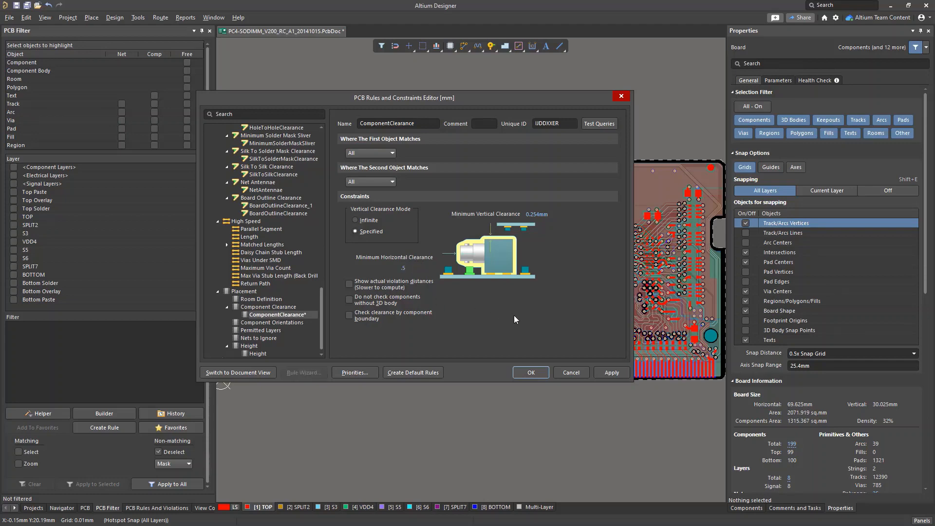
click(603, 371)
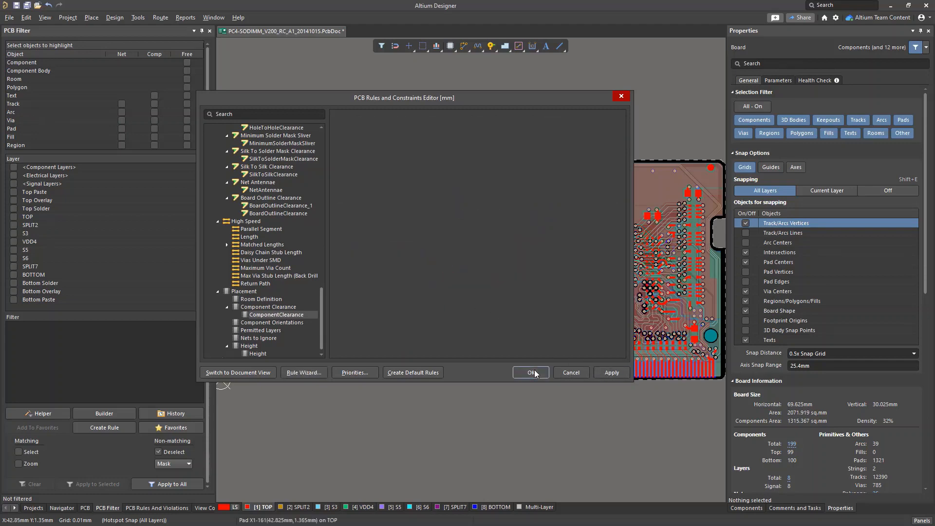
click(532, 372)
Step: Run the DRC for the Component Clearance Constraint rule class and select its rule to list the violations
click(156, 508)
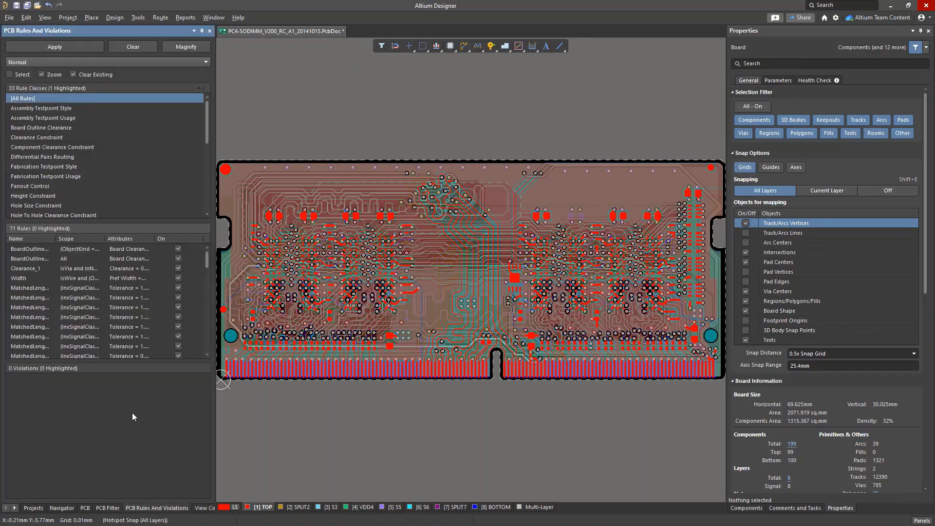
right_click(73, 147)
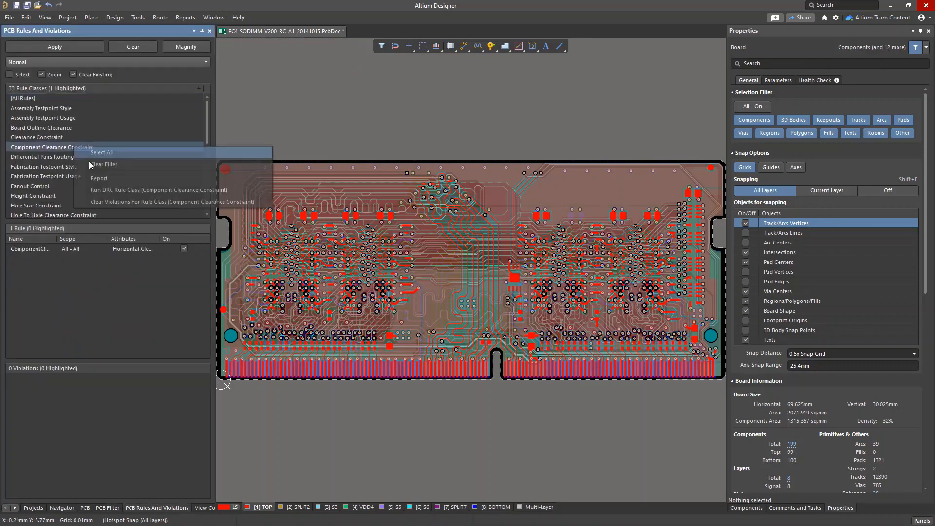
click(112, 185)
click(41, 251)
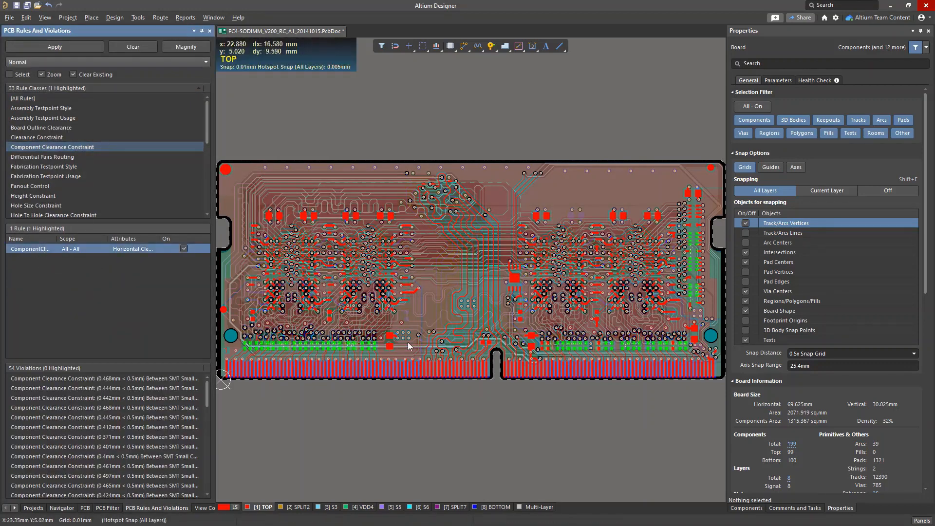
Step: Examine the component clearance violations in 3D, along the resistor row above the edge connector and around RN1 to RN3
key(3)
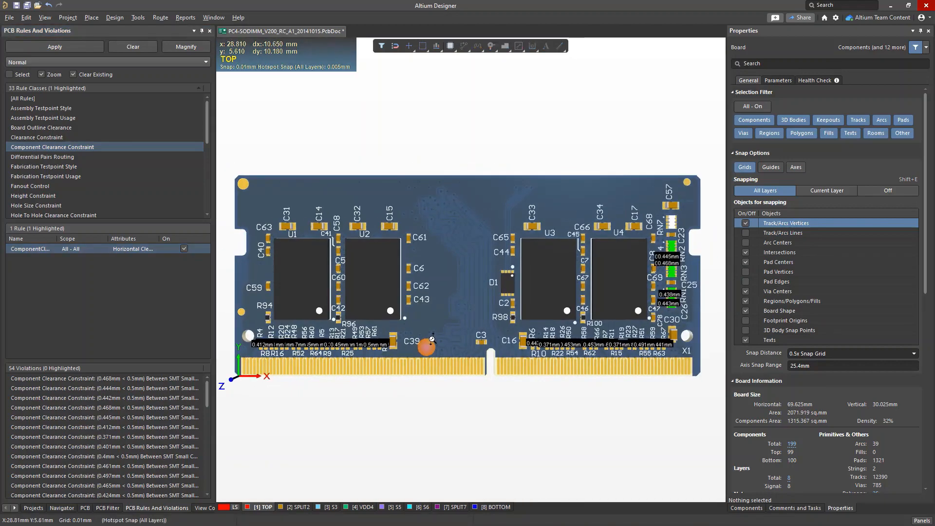
ctrl+scroll(533, 360, up, 5)
right_drag(533, 358, 175, 365)
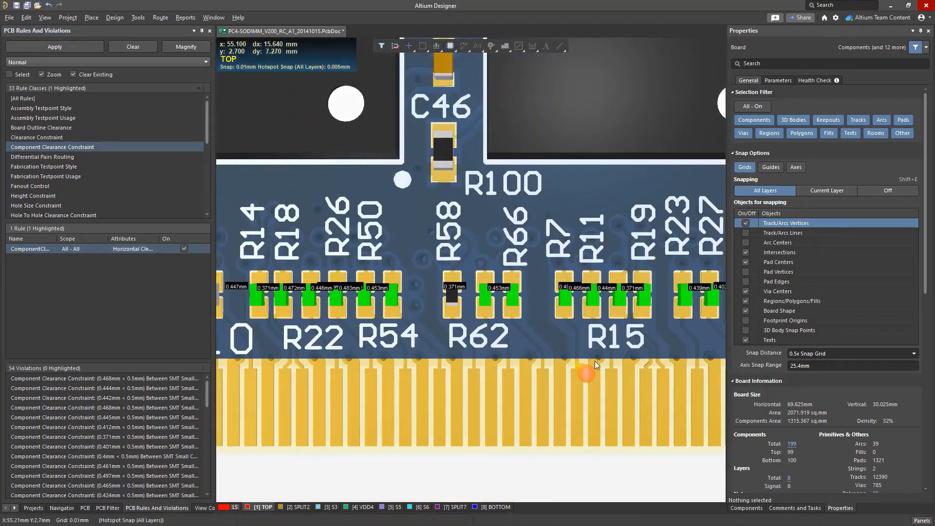
right_drag(570, 364, 263, 371)
right_drag(617, 207, 563, 455)
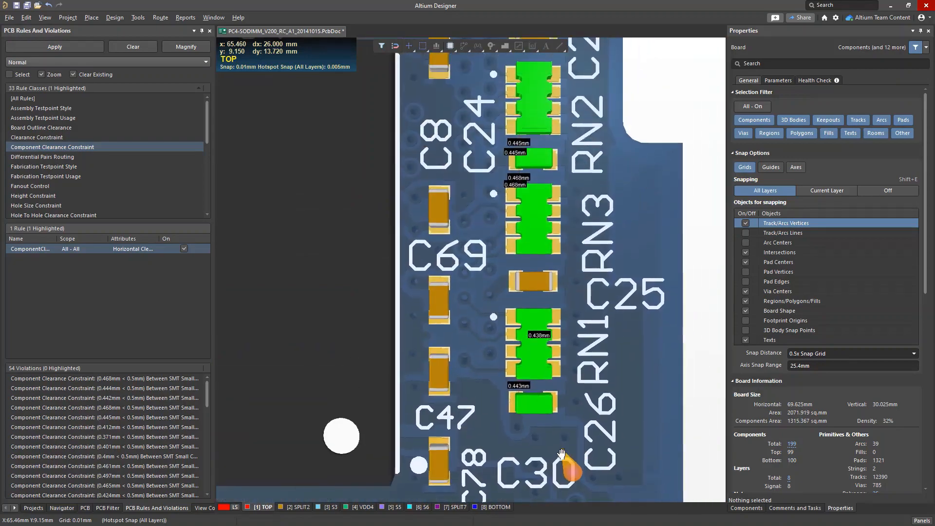
right_drag(582, 177, 587, 361)
ctrl+scroll(584, 361, down, 2)
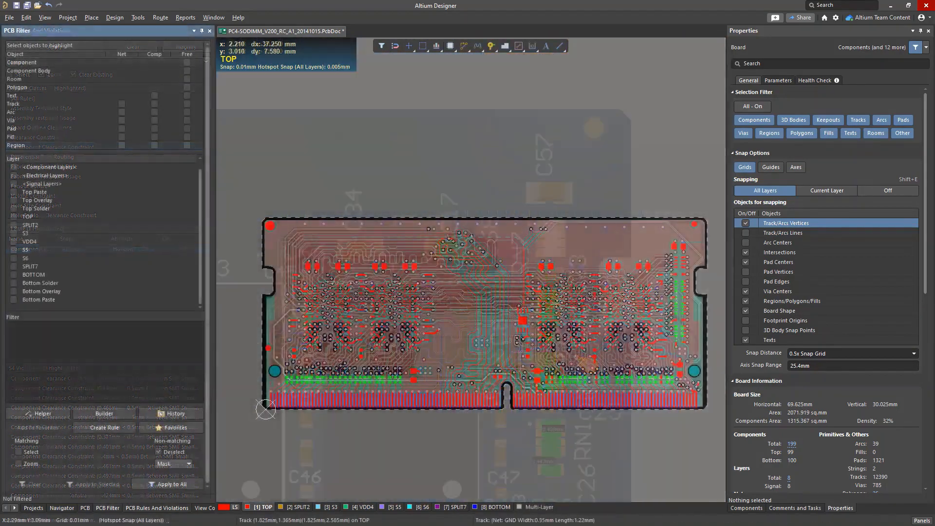
Step: Enter the filter query HasFootprint('RESC0603X26X15ML03T05'), using the footprint name of resistor R4
ctrl+scroll(266, 409, up, 8)
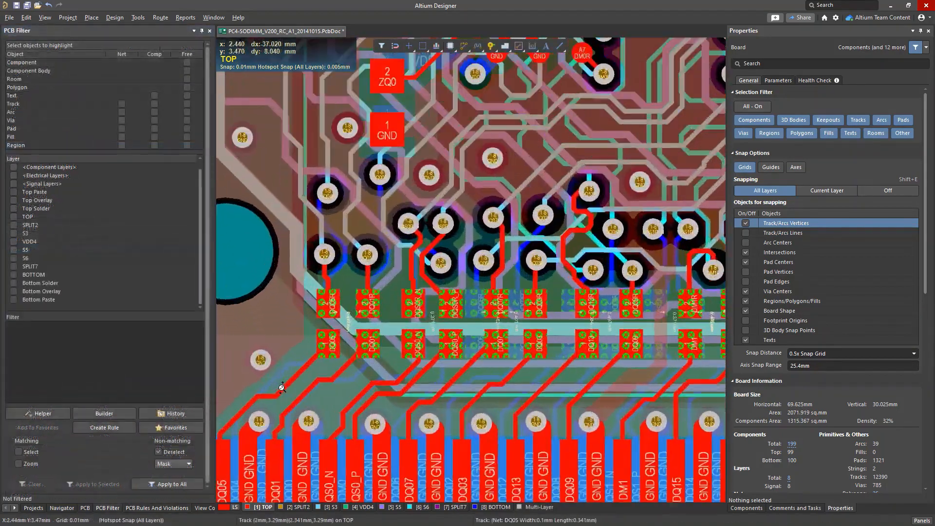
click(361, 282)
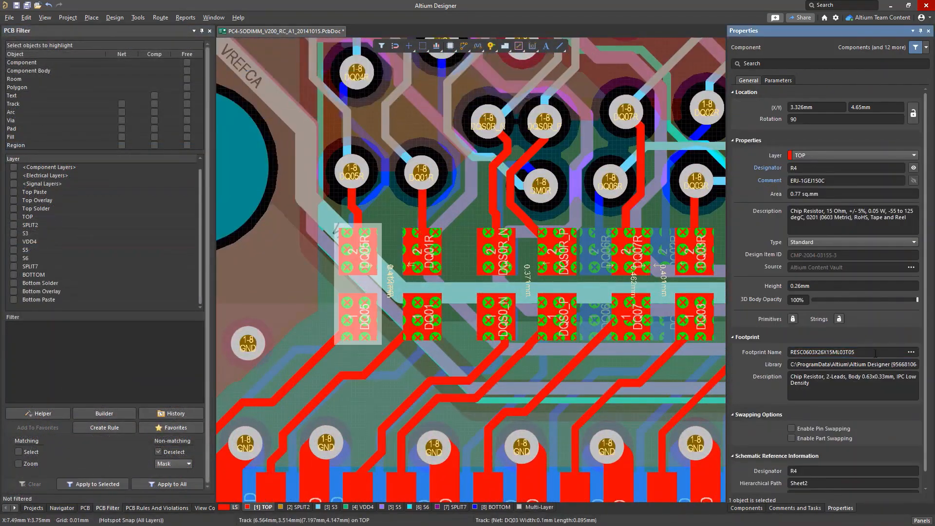
click(83, 348)
text(HasFootprint(')
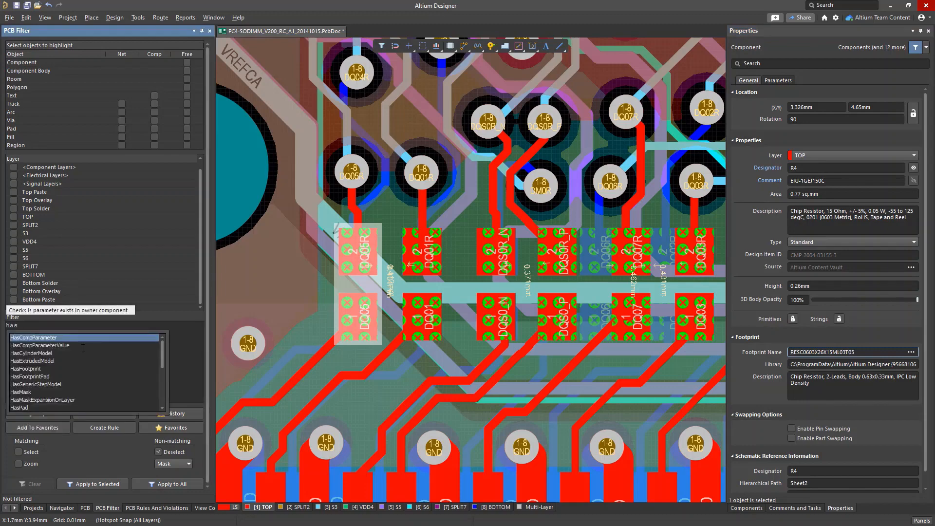
text(RESC0603X26X15ML03T05)
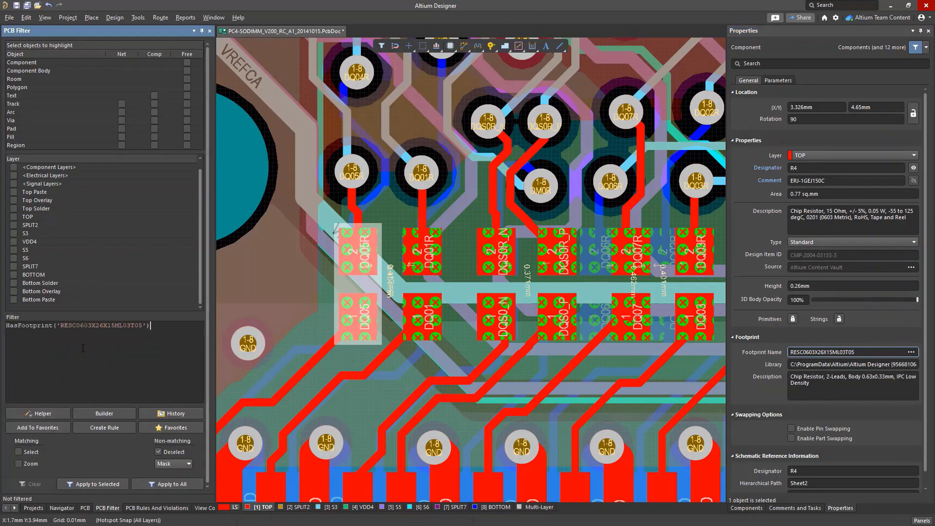
Step: Extend the filter query with or HasFootprint('BOUR-CAY10-J4_V'), using resistor array RN1's footprint name, and apply it to all objects
click(498, 282)
ctrl+scroll(498, 282, down, 8)
right_drag(564, 255, 127, 342)
ctrl+scroll(594, 296, up, 10)
click(573, 298)
click(856, 353)
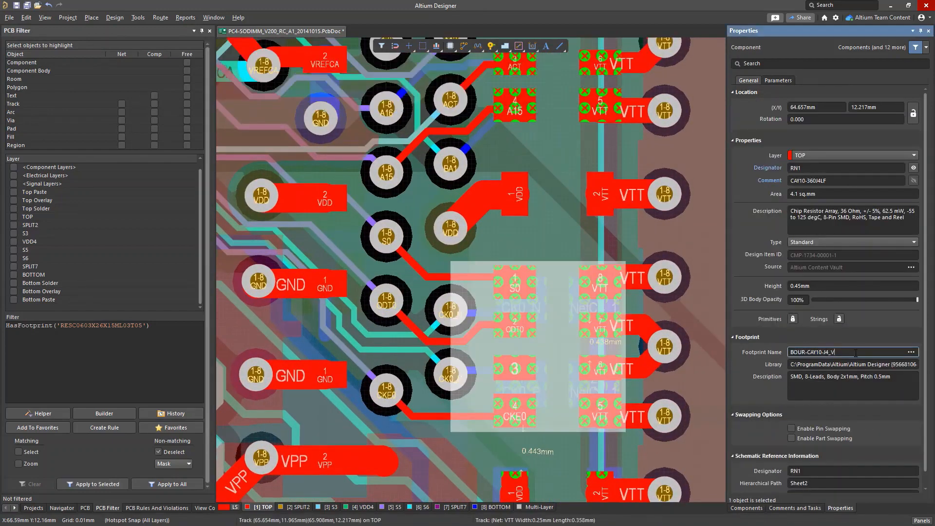
click(162, 330)
text(or HasFootprint(')
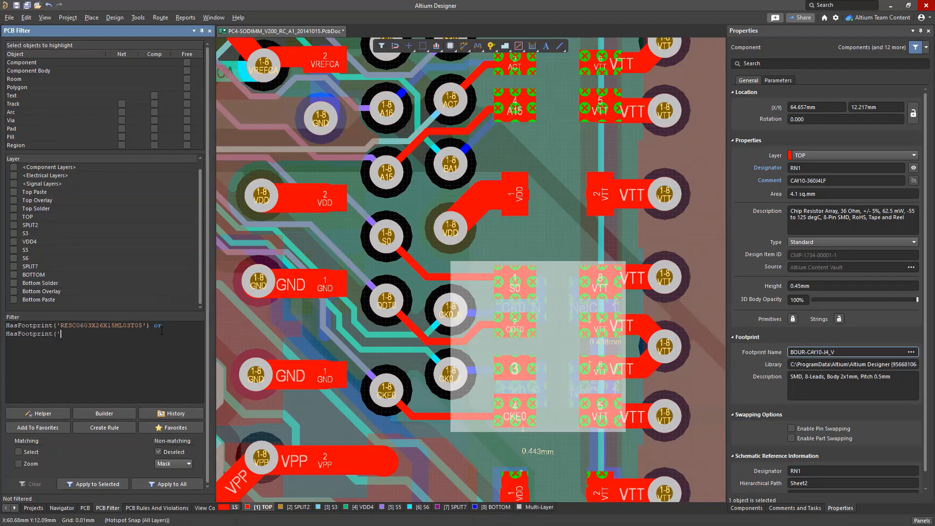
text(BOUR-CAY10-J4_V)
text(')
click(149, 484)
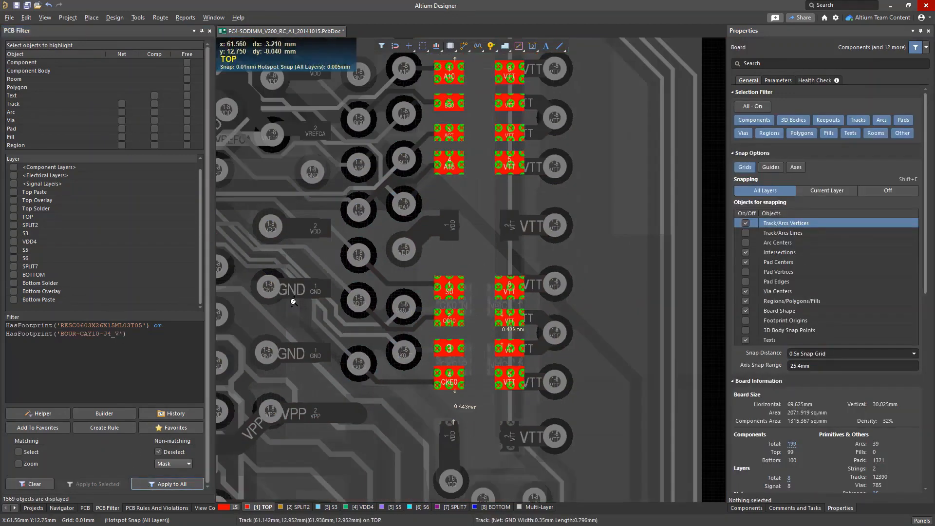
Step: Create a Component Clearance Constraint rule from the filter query, with a minimum horizontal clearance of 0.3 mm, and save it
click(104, 428)
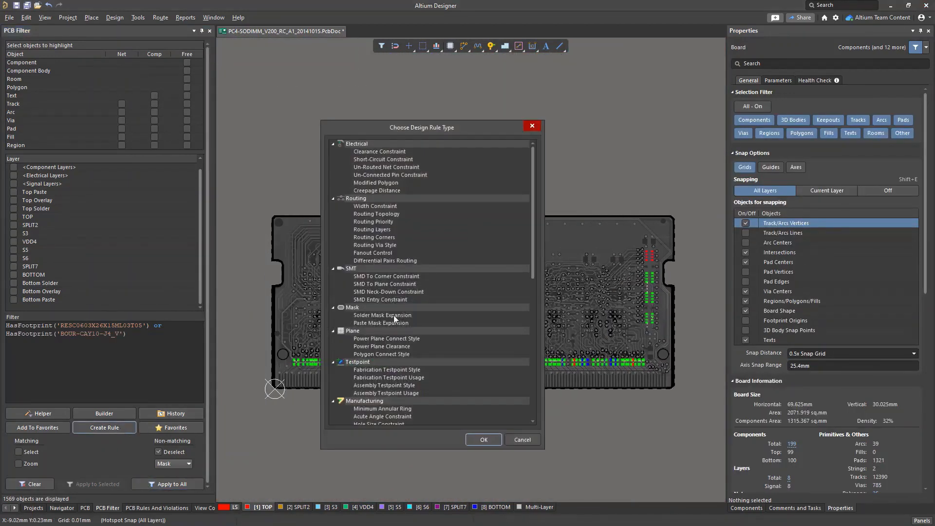
scroll(397, 256, down, 12)
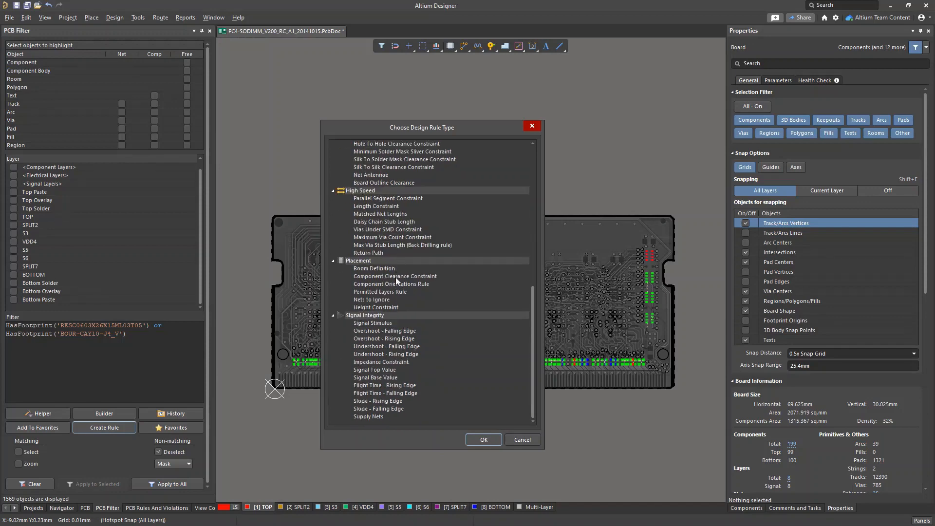
double_click(395, 276)
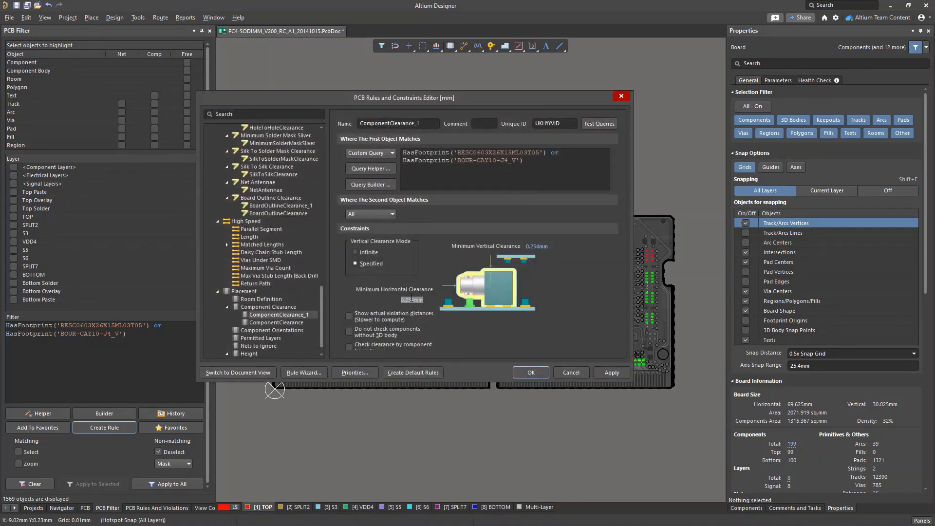
text(.3)
click(612, 372)
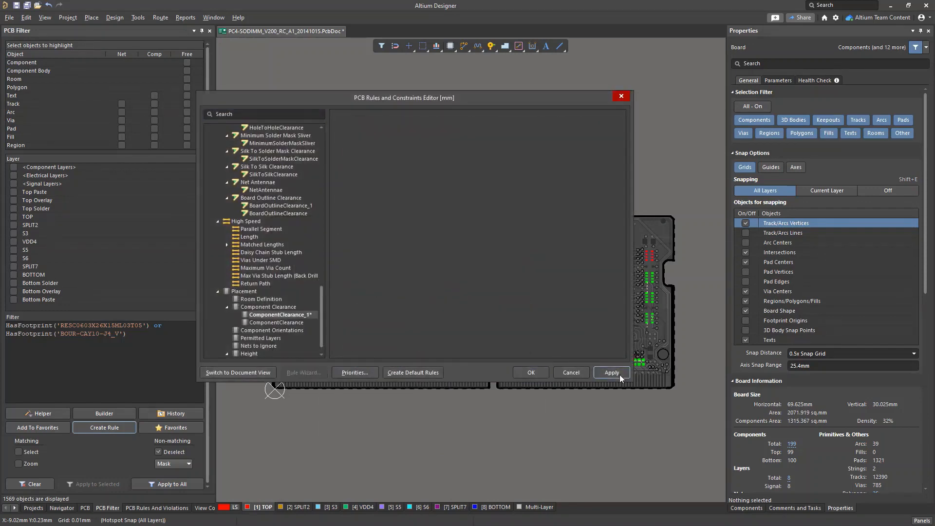
click(543, 373)
Step: Rerun the DRC for the Component Clearance Constraint rule class and locate the remaining violation on the board
click(188, 508)
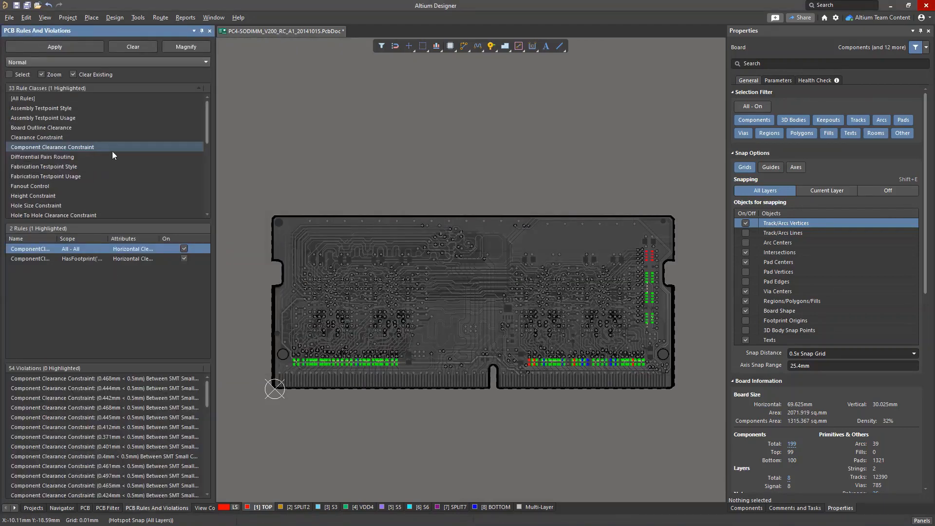
click(112, 144)
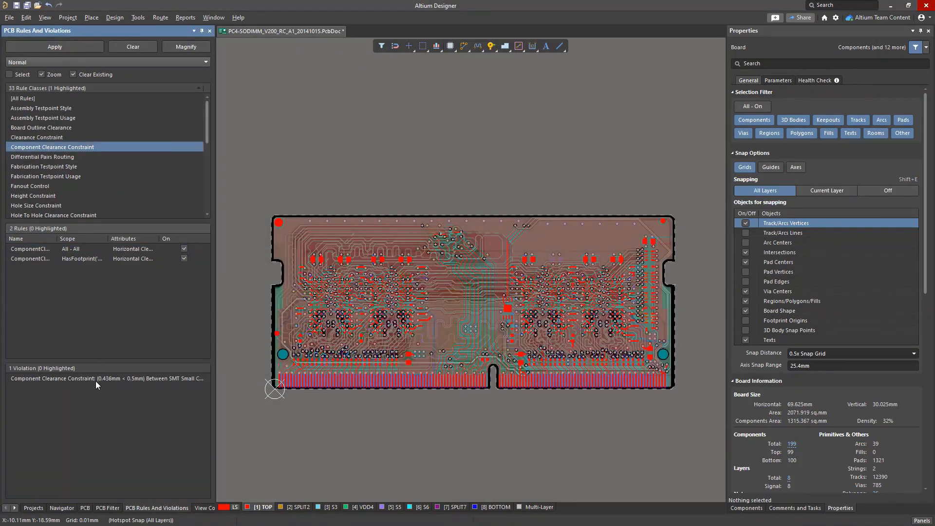
click(95, 379)
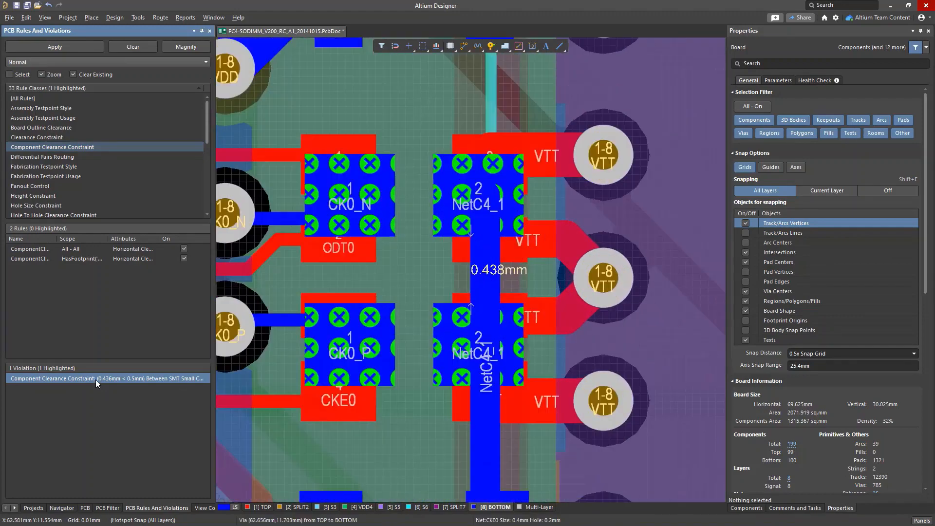
Step: Copy the footprint name of resistor R80, the lower of the two violating bottom-layer resistors
click(416, 337)
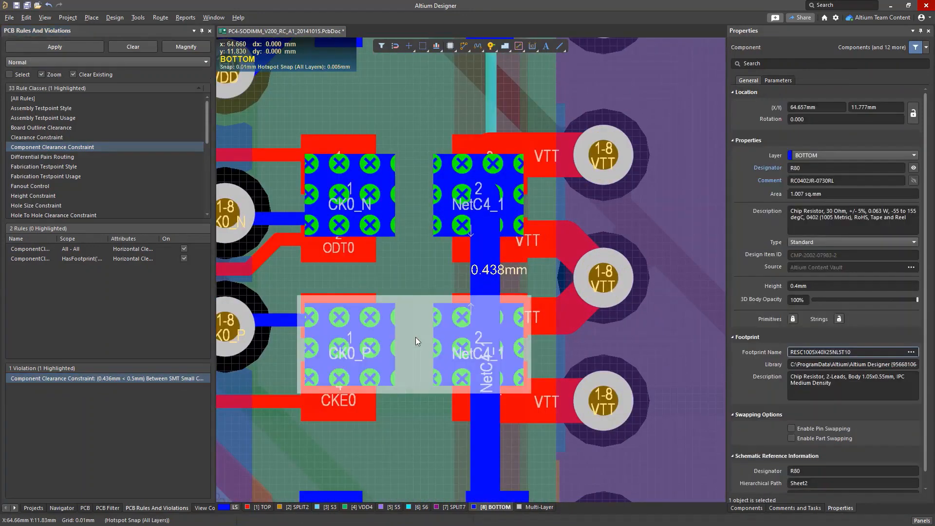
drag(792, 351, 847, 352)
right_click(843, 351)
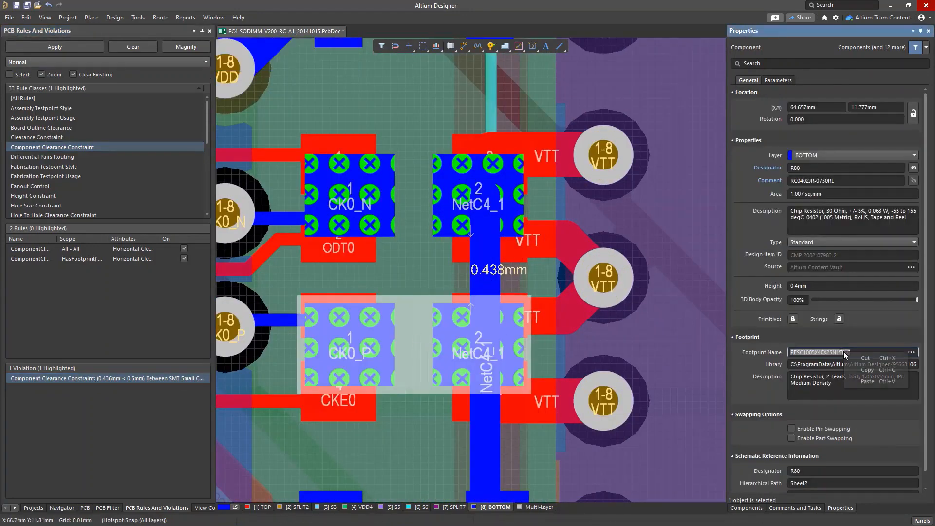
click(866, 370)
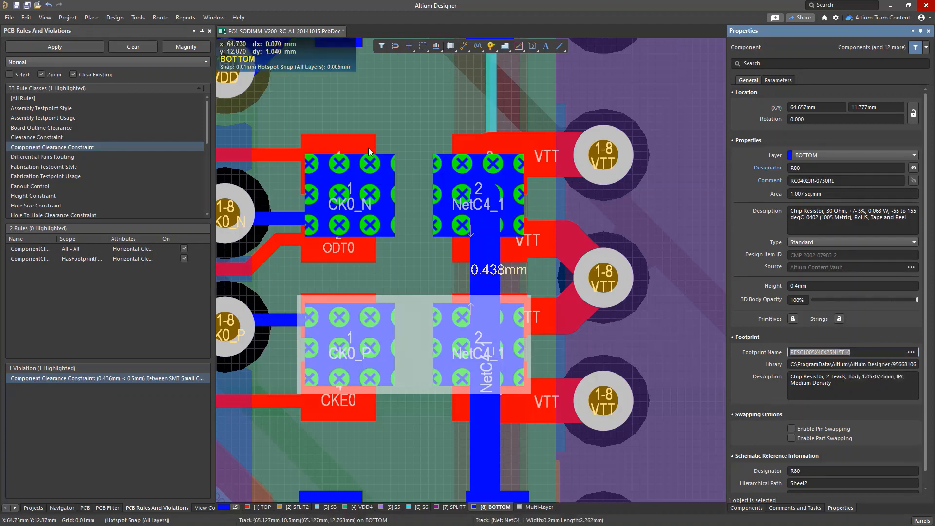
Step: Add or HasFootprint('RESC1005X40X25NLST10') to the first object query of the 0.3 mm component clearance rule and save it
click(109, 17)
click(128, 56)
click(532, 163)
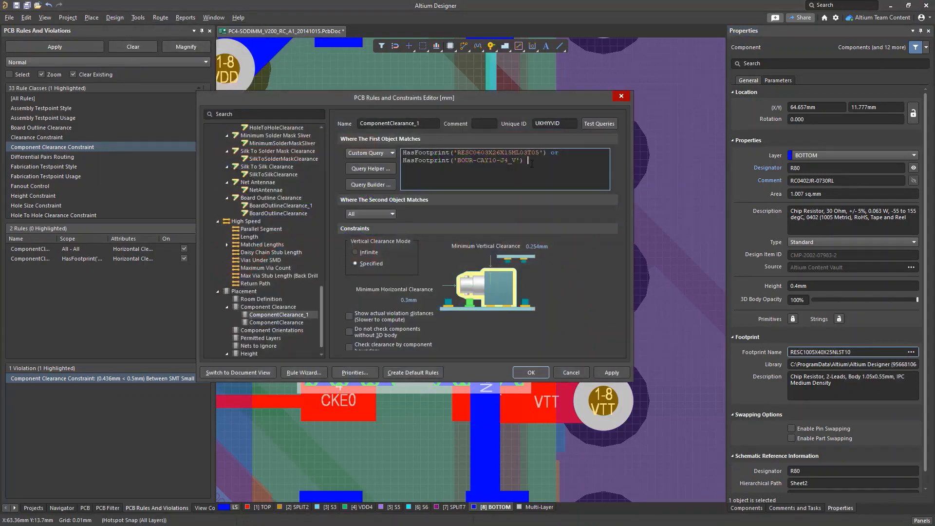
text(or hasfo)
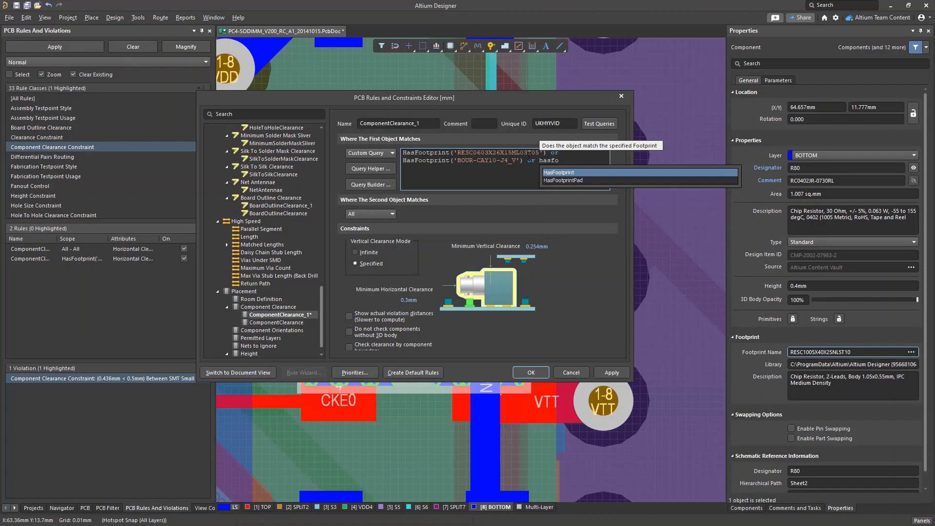
key(Return)
text((')
key(ctrl+v)
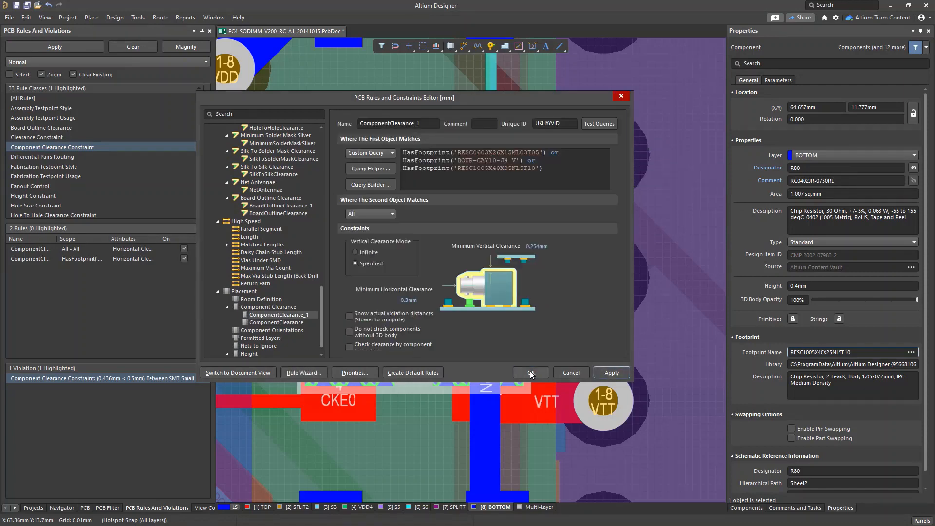
click(531, 373)
Step: Run the DRC again for the Component Clearance Constraint rule class and review the board as a whole
right_click(130, 146)
click(144, 186)
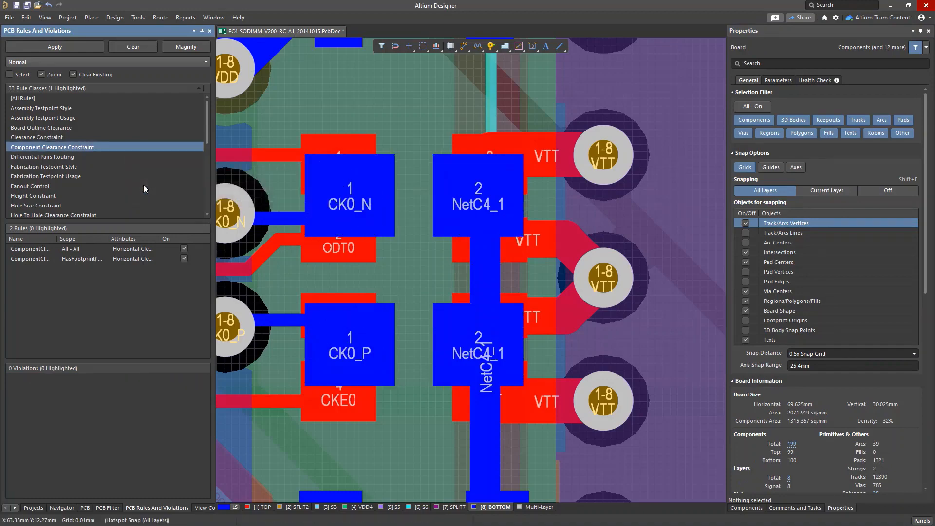
ctrl+scroll(342, 183, down, 6)
ctrl+scroll(342, 183, down, 5)
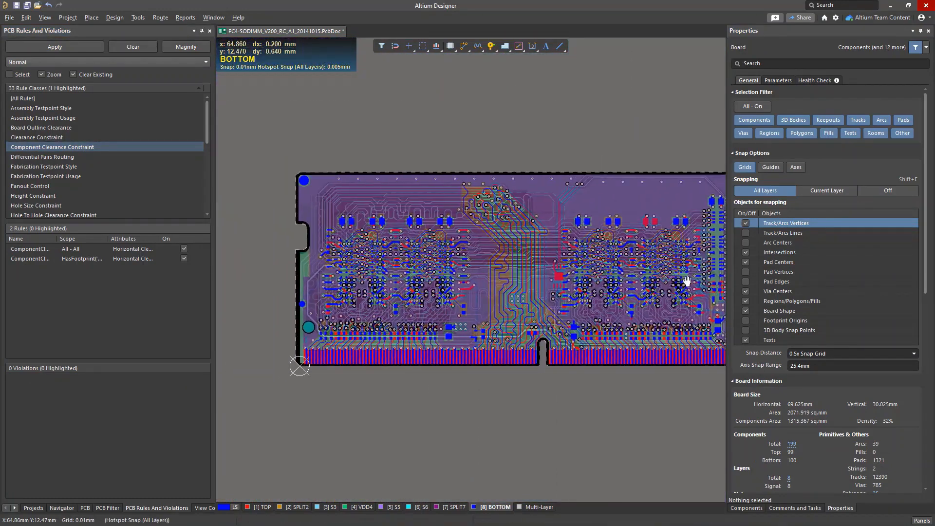